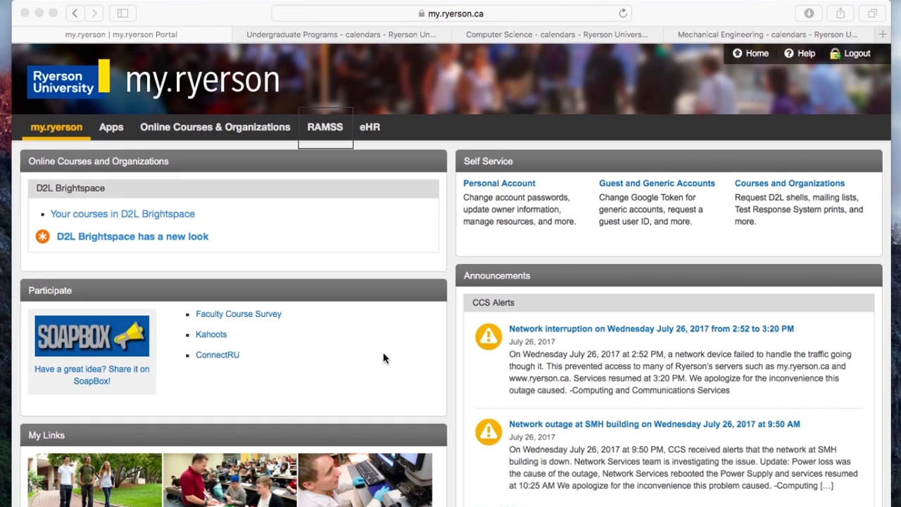
# Launch the RAMSS Student Center from the RAMSS tab in the my.ryerson portal
pyautogui.click(328, 127)
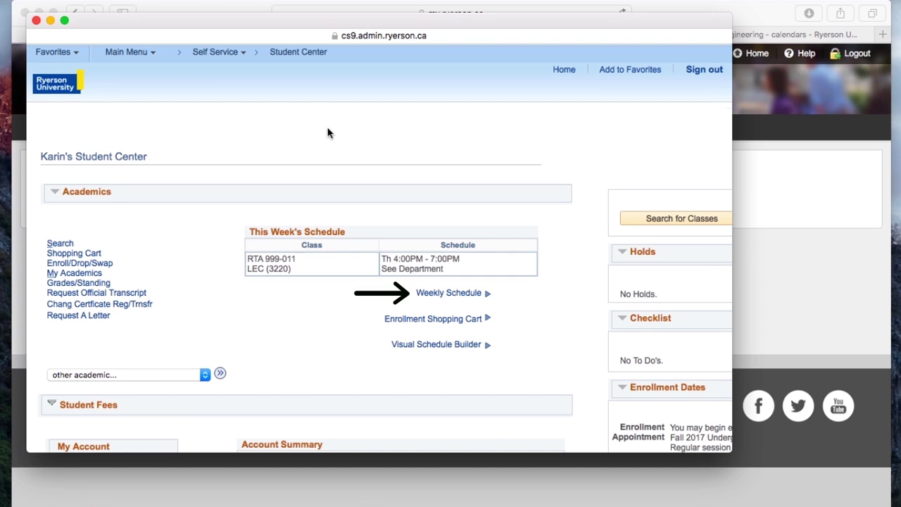
# Display the Fall 2017 class schedule list showing GEO 793 and RTA 710
pyautogui.click(449, 293)
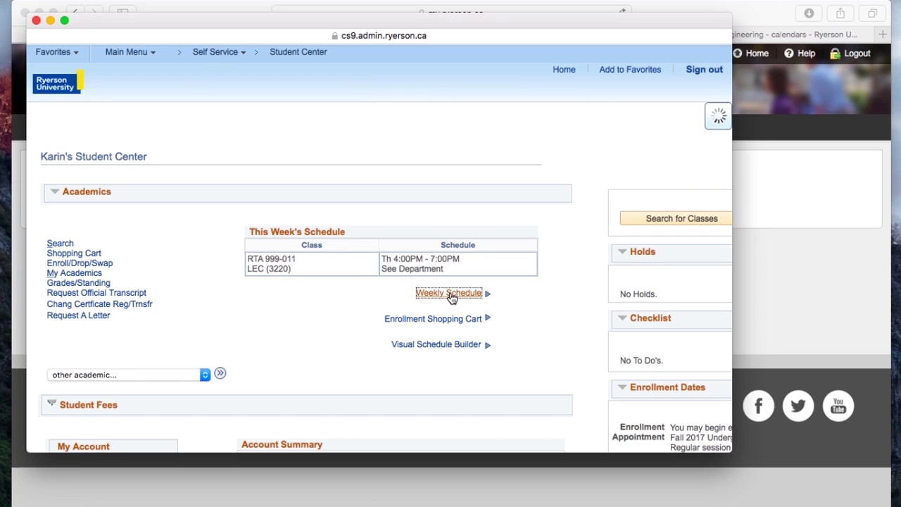
pyautogui.click(74, 203)
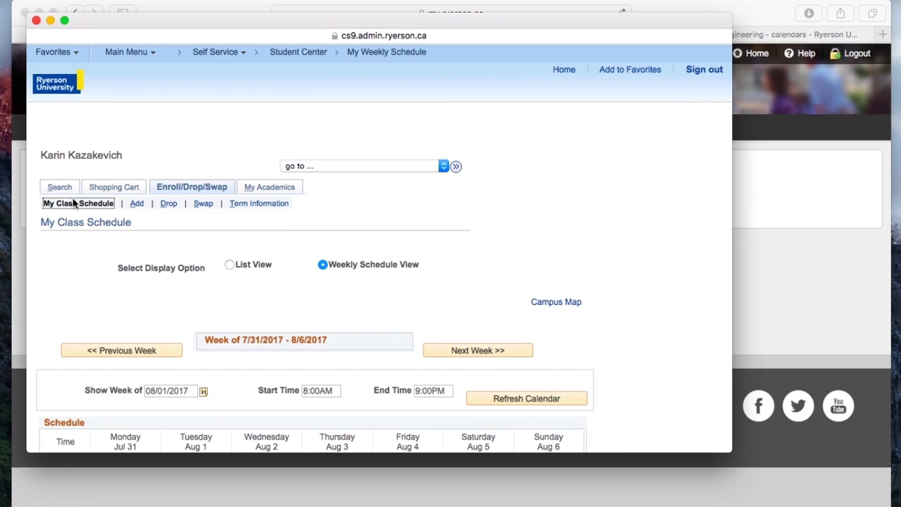
pyautogui.click(49, 318)
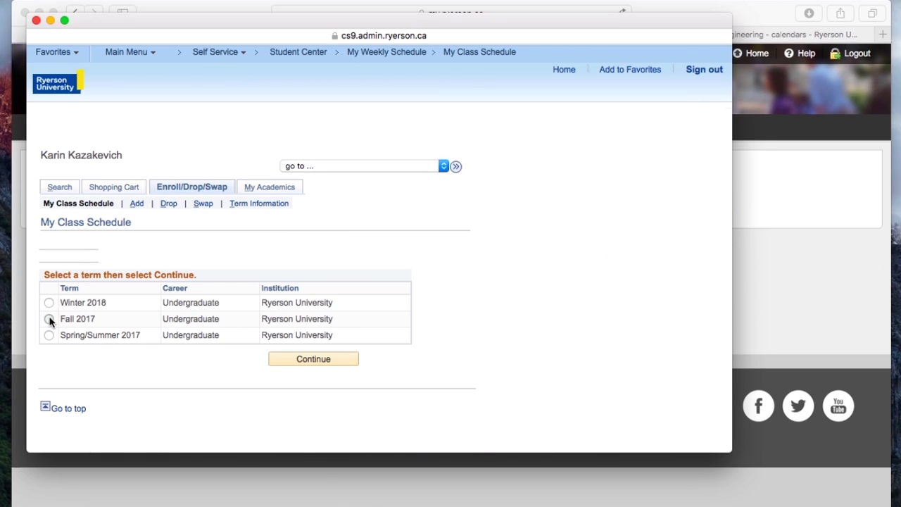
pyautogui.click(305, 360)
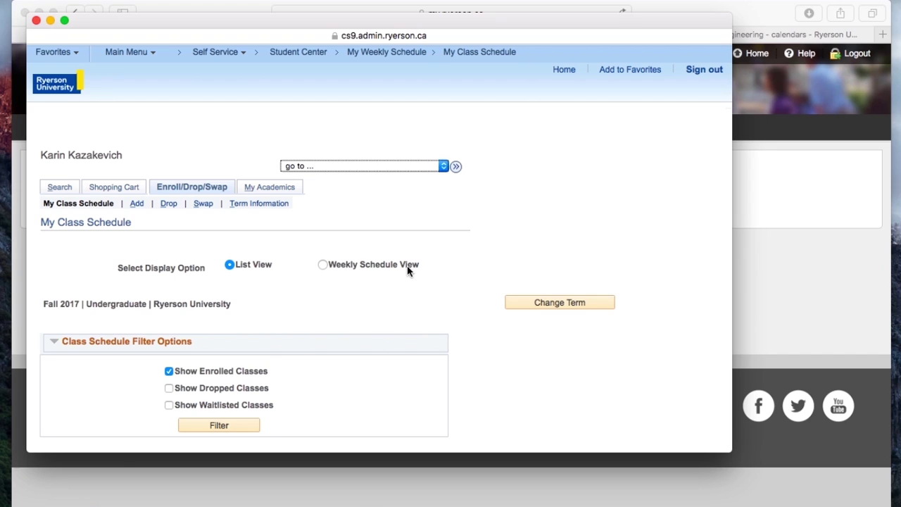
pyautogui.scroll(-10, 407, 271)
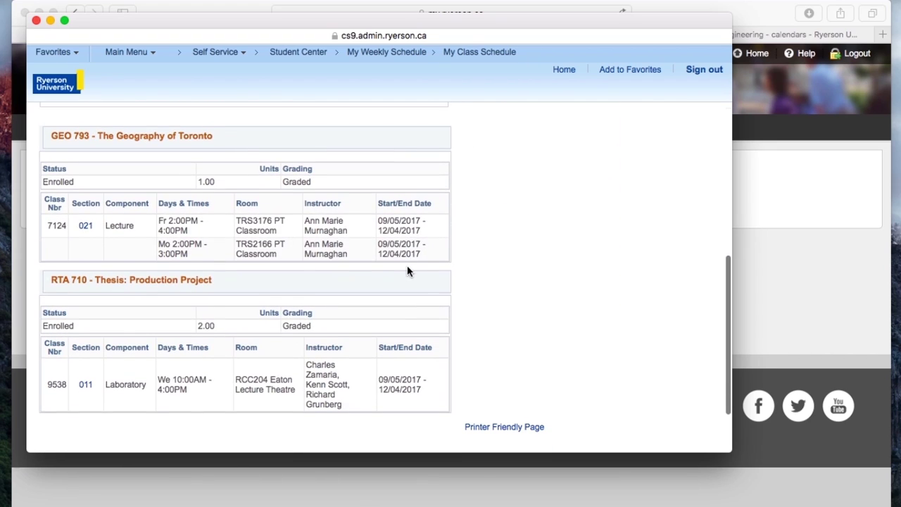
pyautogui.scroll(10, 405, 168)
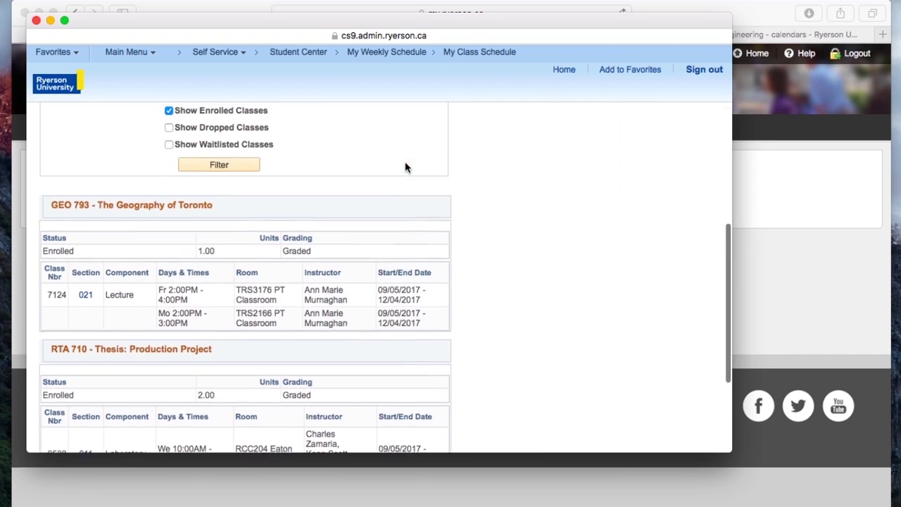
# Switch to Weekly Schedule View and advance to the week of 9/11/2017 - 9/17/2017
pyautogui.click(323, 170)
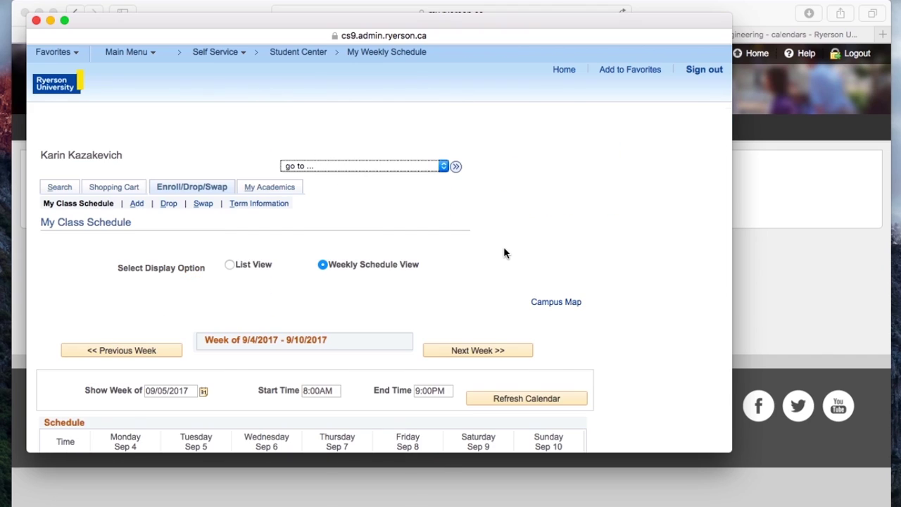
pyautogui.scroll(-5, 503, 253)
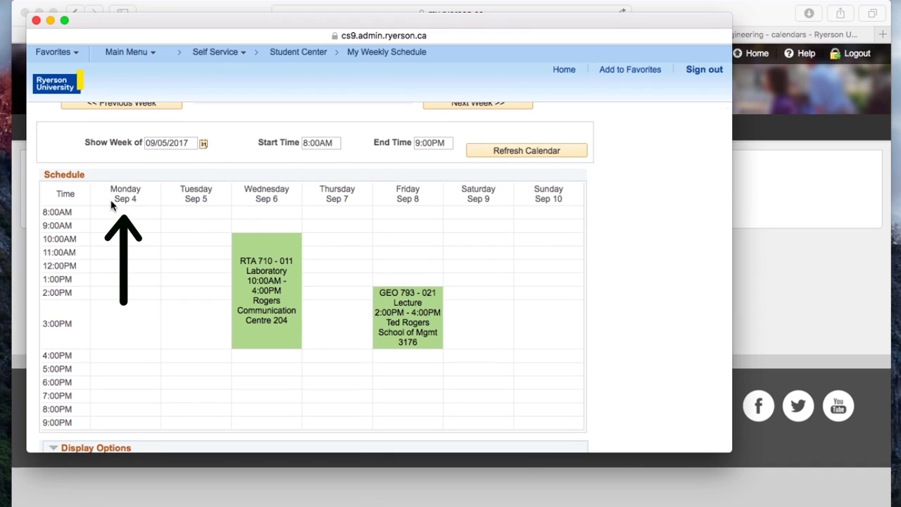
pyautogui.scroll(2, 338, 141)
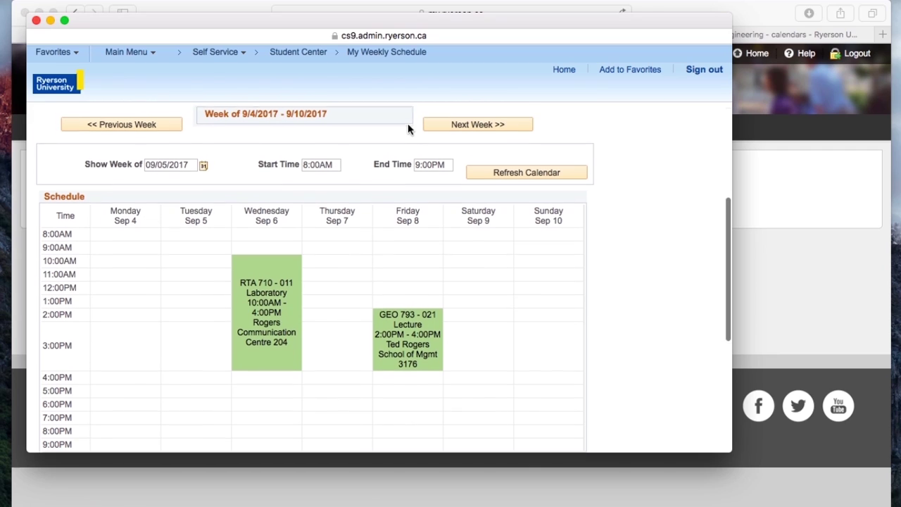
pyautogui.click(483, 135)
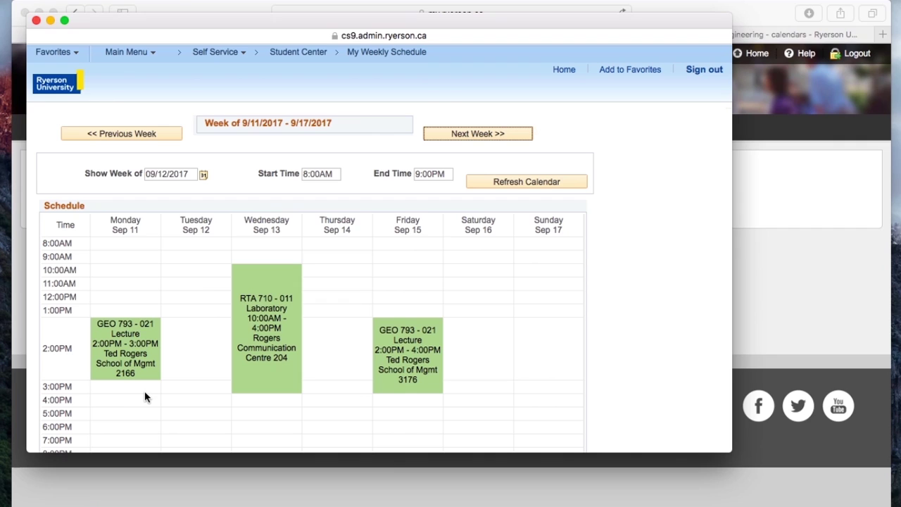
pyautogui.scroll(-3, 145, 396)
pyautogui.scroll(3, 145, 395)
pyautogui.scroll(5, 144, 396)
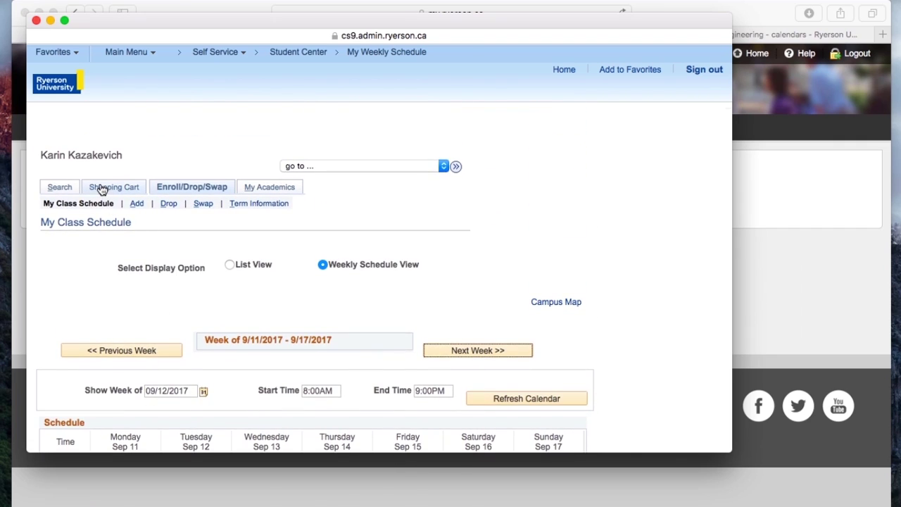
# Load the Fall 2017 shopping cart with MUS 505-021, SOC 808-061 and SSH 505-021
pyautogui.click(102, 187)
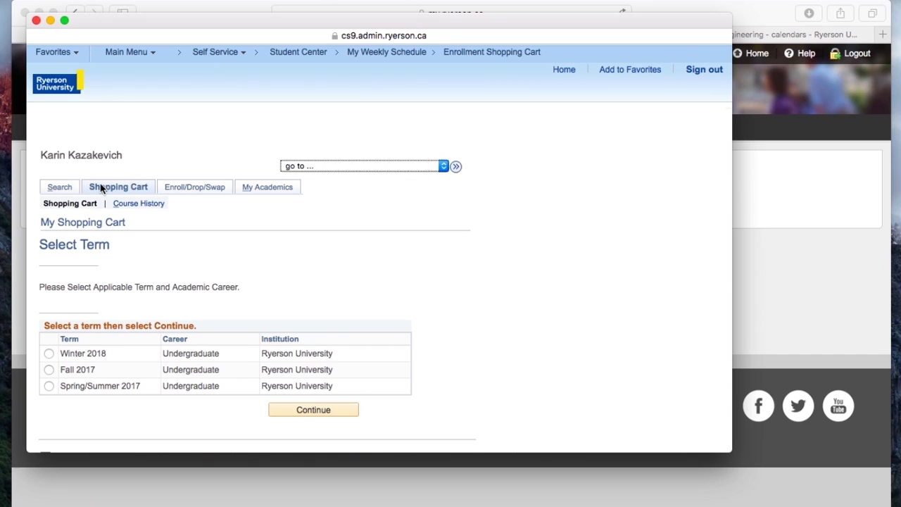
pyautogui.click(48, 371)
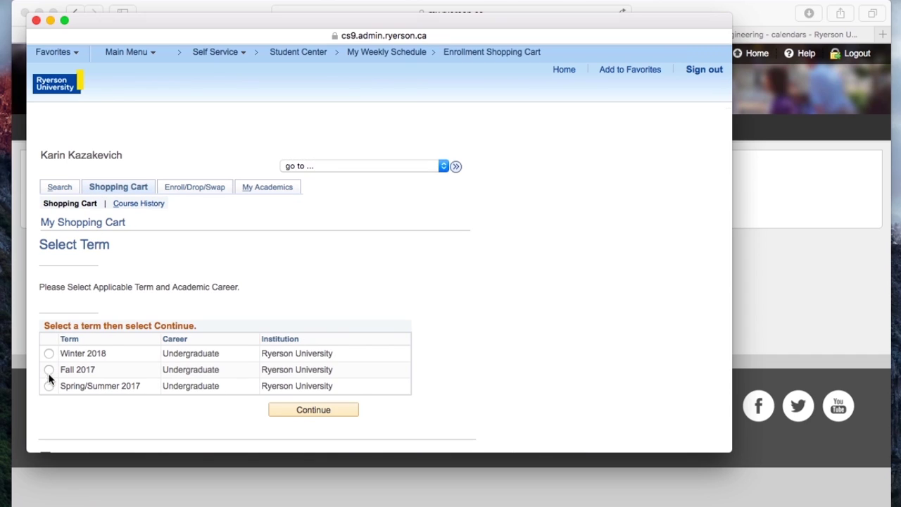
pyautogui.click(292, 410)
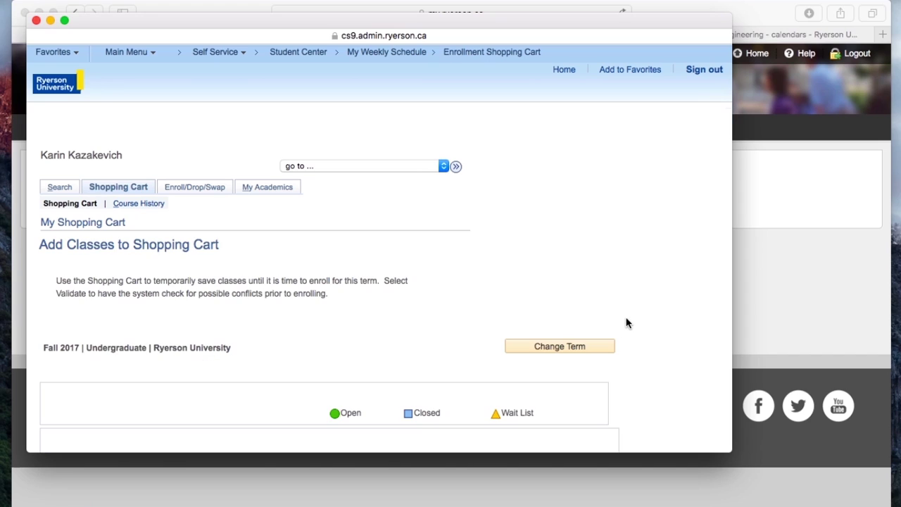
pyautogui.scroll(-5, 627, 323)
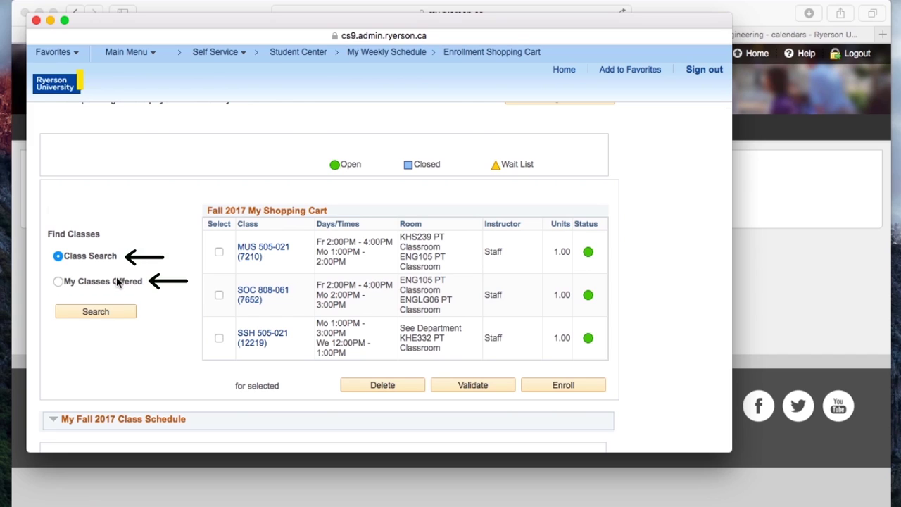
# Open the Media Production program page and expand its full-time four-year course listing
pyautogui.click(778, 211)
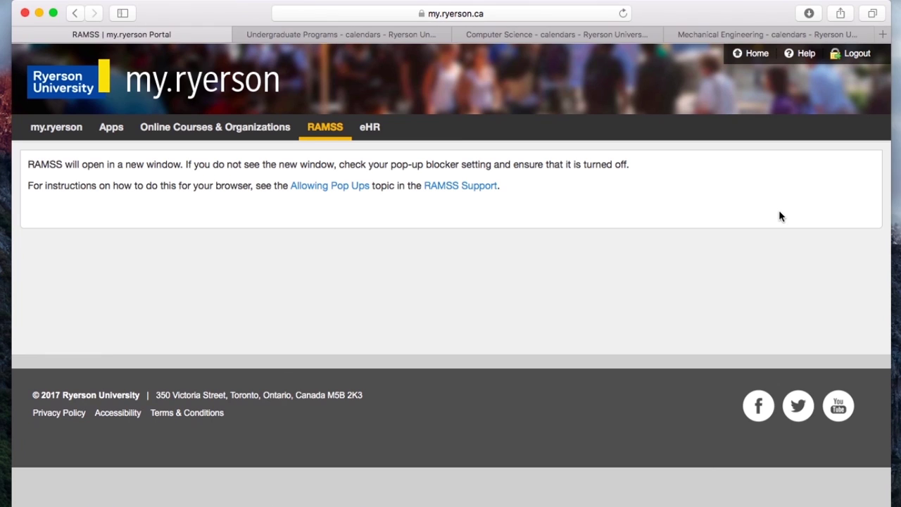
pyautogui.click(303, 36)
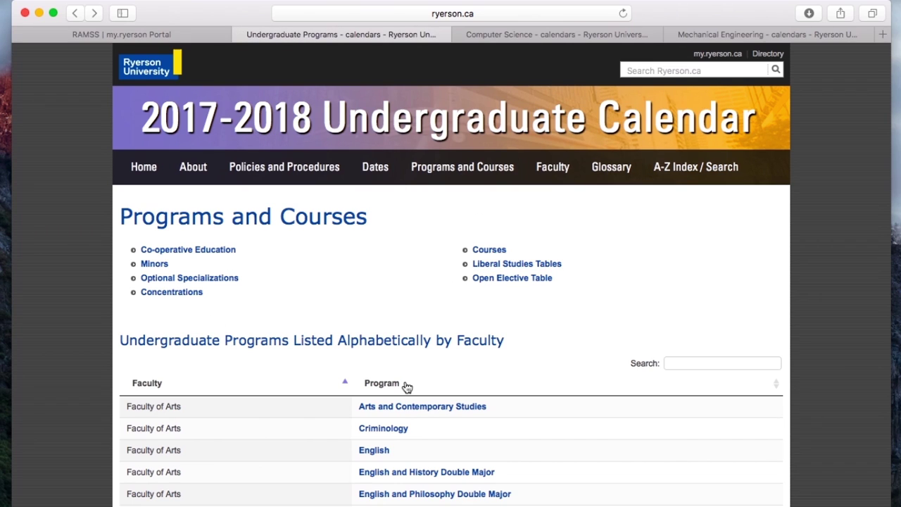
pyautogui.scroll(-10, 501, 382)
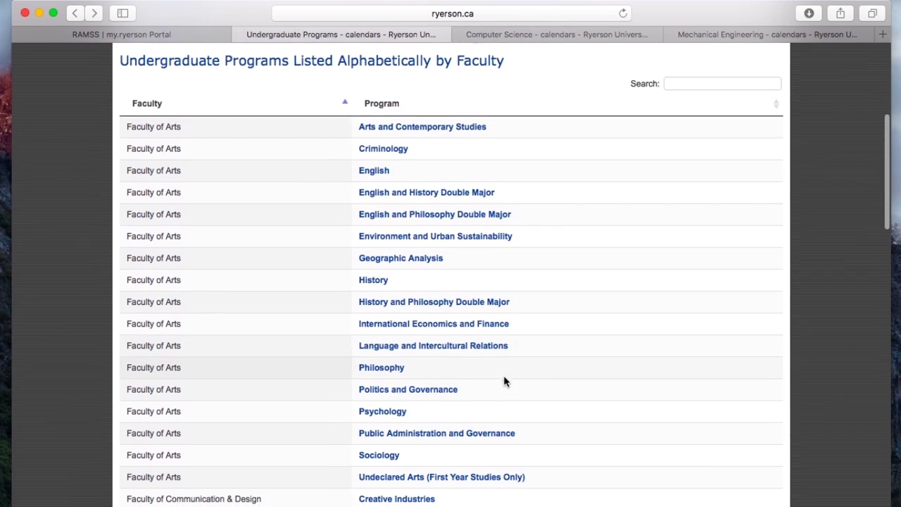
pyautogui.scroll(-7, 504, 381)
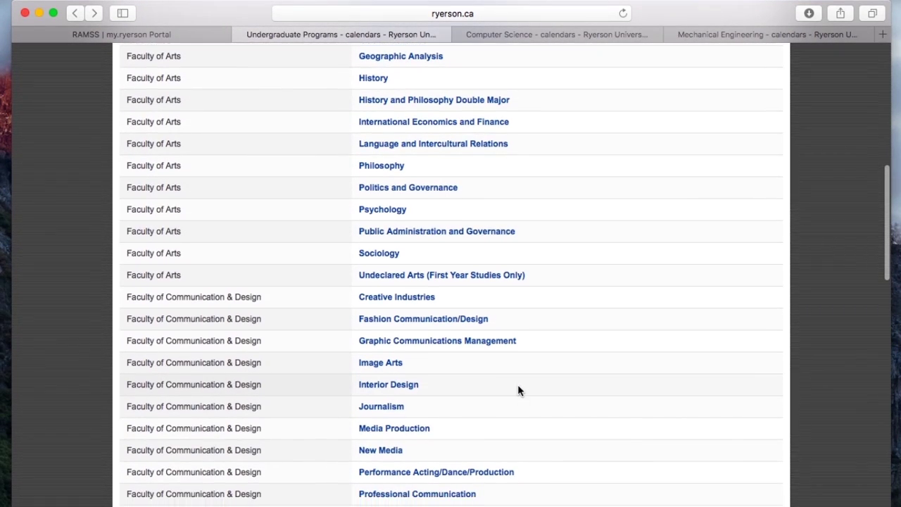
pyautogui.scroll(-2, 517, 384)
pyautogui.click(422, 384)
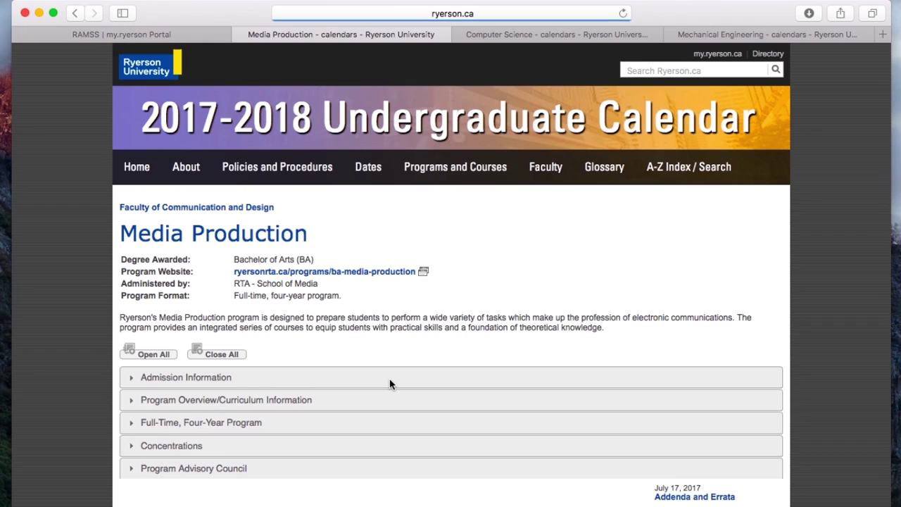
pyautogui.click(199, 425)
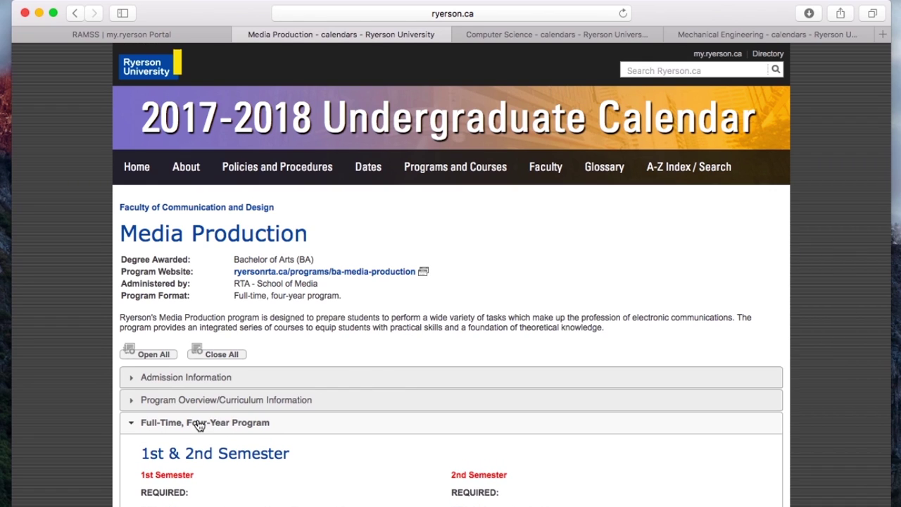
pyautogui.scroll(-8, 200, 425)
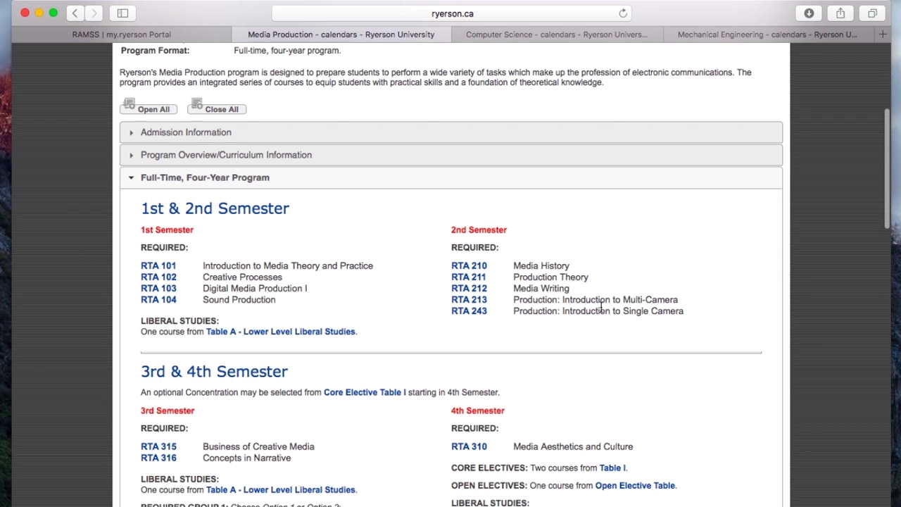
pyautogui.scroll(-10, 602, 310)
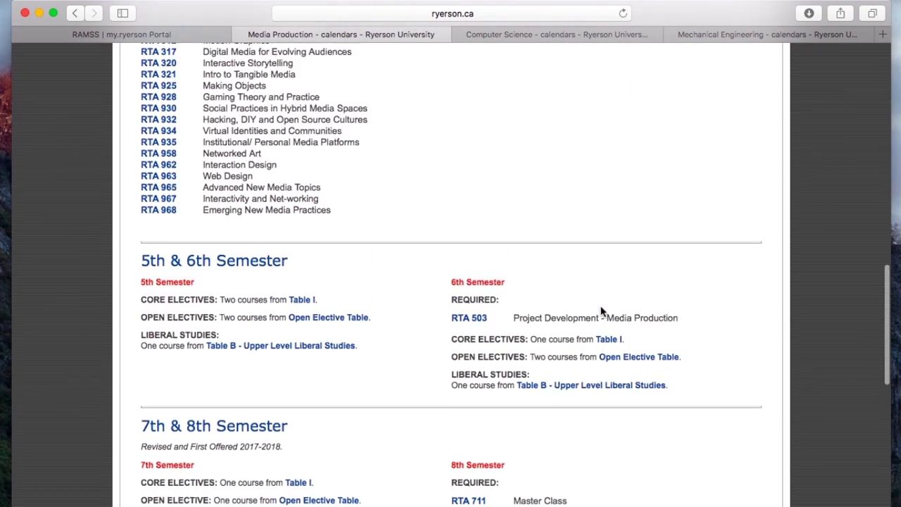
pyautogui.scroll(10, 601, 310)
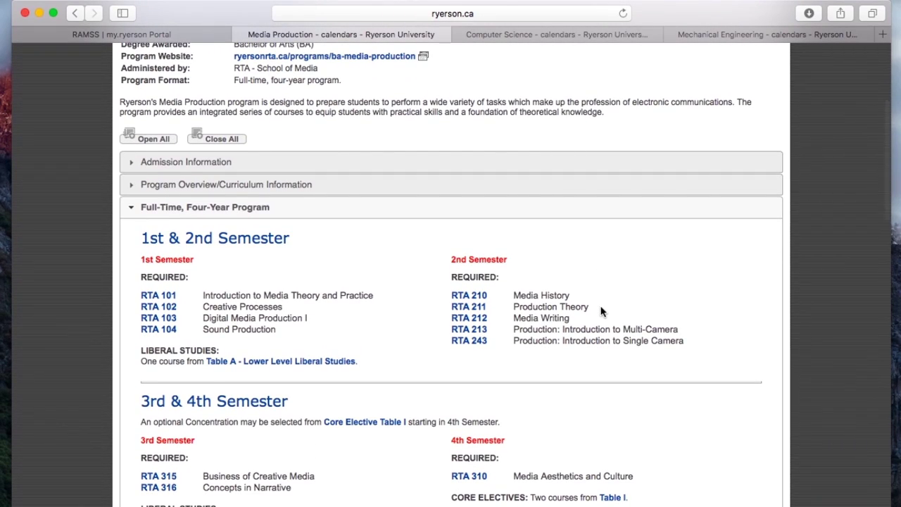
# Compare Computer Science and Mechanical Engineering semester courses, ending back on Media Production
pyautogui.click(585, 35)
pyautogui.scroll(-5, 485, 296)
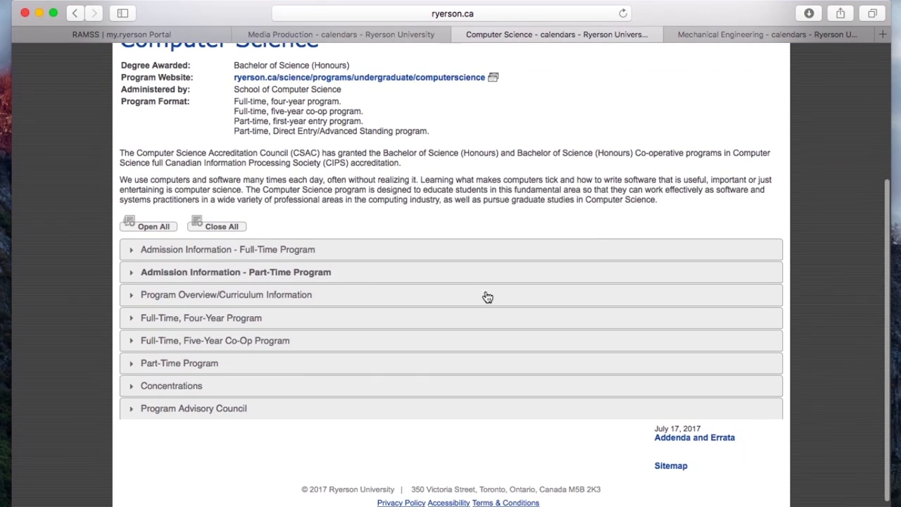
pyautogui.click(235, 318)
pyautogui.scroll(-5, 479, 366)
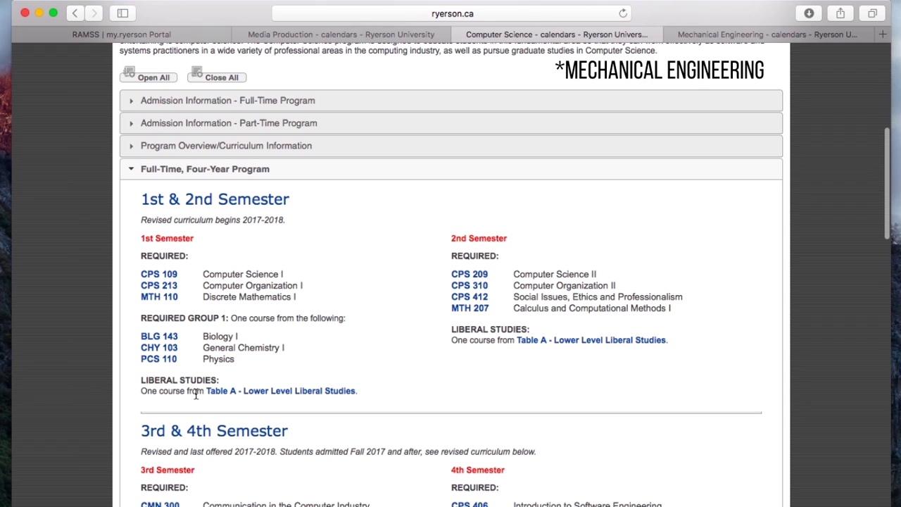
pyautogui.click(801, 32)
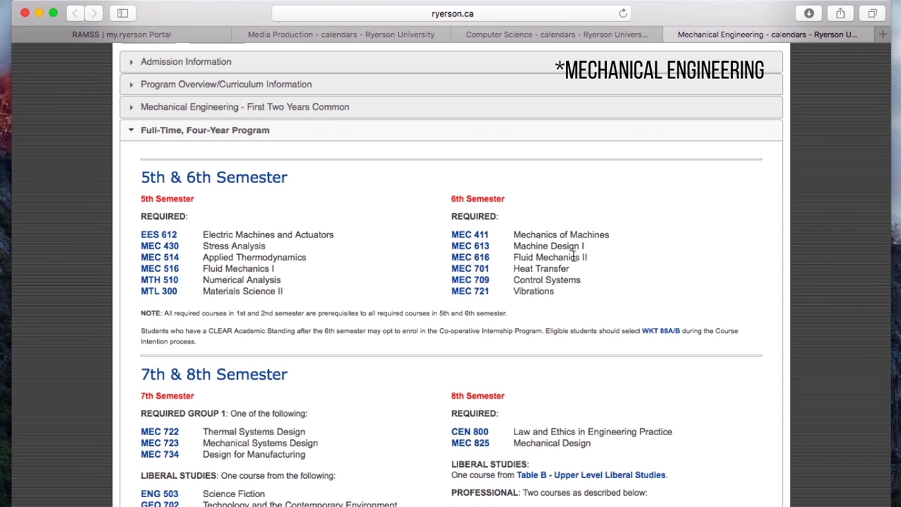
pyautogui.scroll(4, 574, 257)
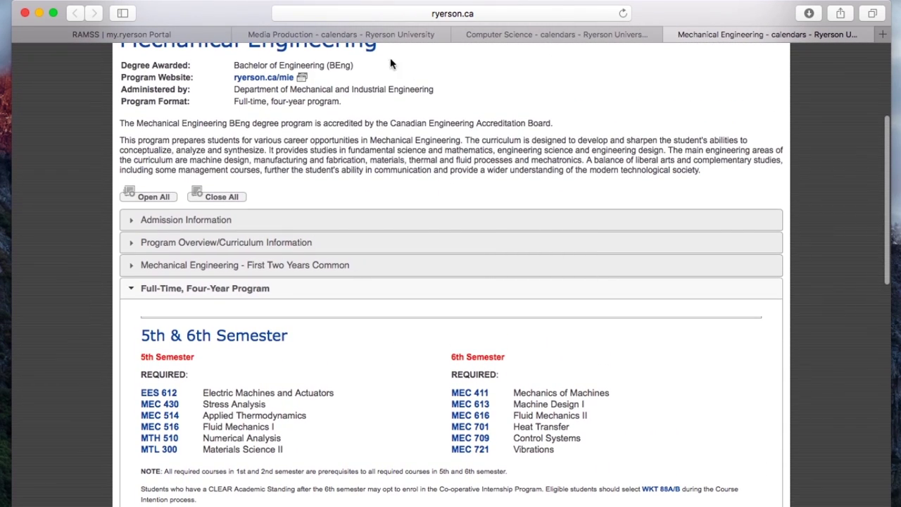
pyautogui.click(343, 35)
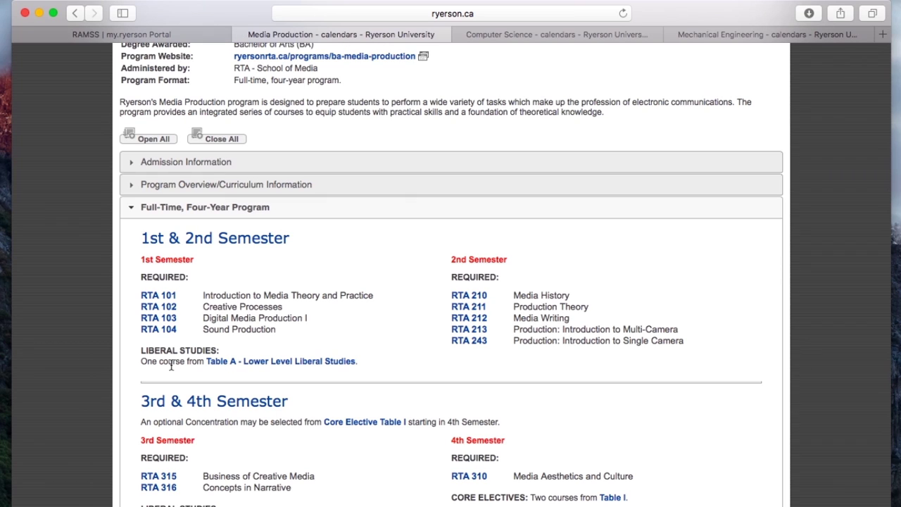
# Open the Table A Lower Level Liberal Studies list and scroll to its HST courses
pyautogui.click(225, 361)
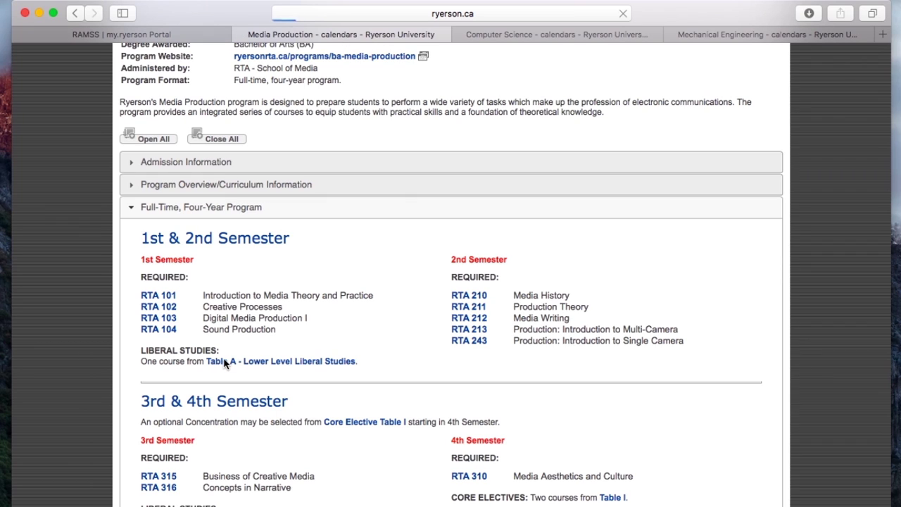
pyautogui.scroll(-15, 226, 363)
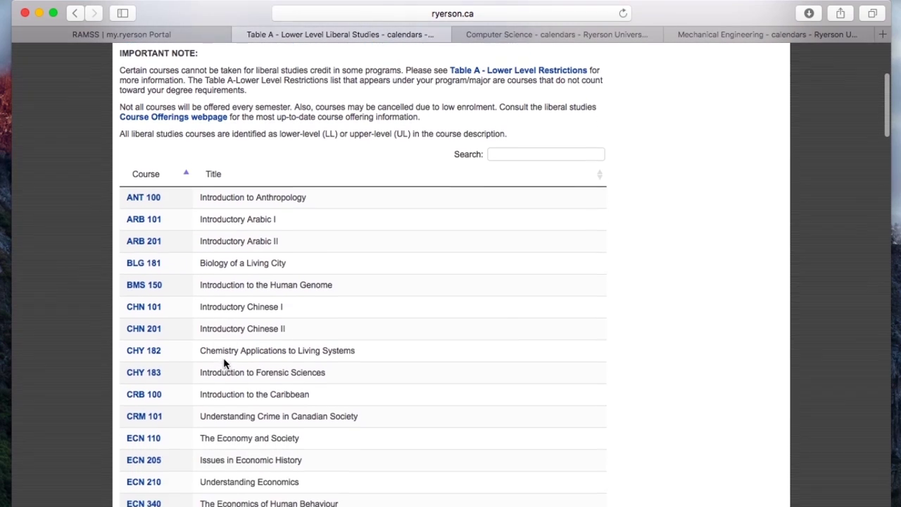
pyautogui.scroll(-10, 225, 363)
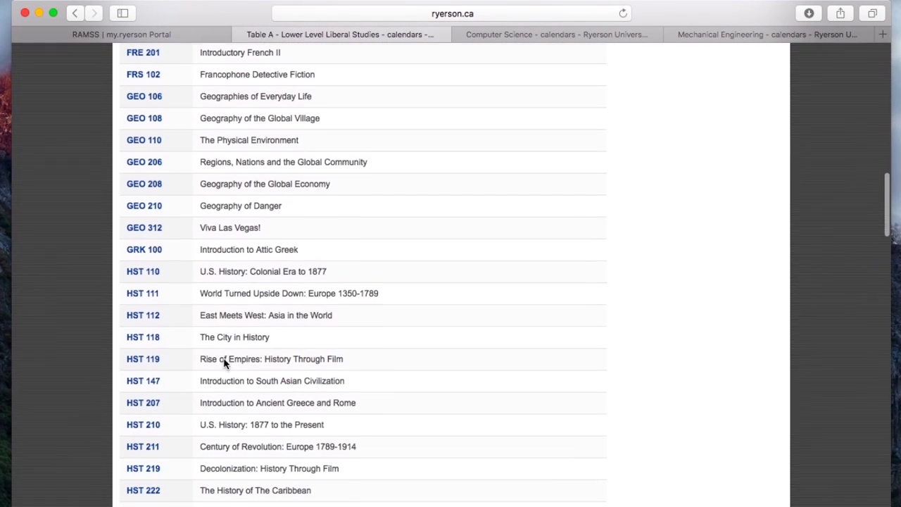
pyautogui.scroll(8, 225, 363)
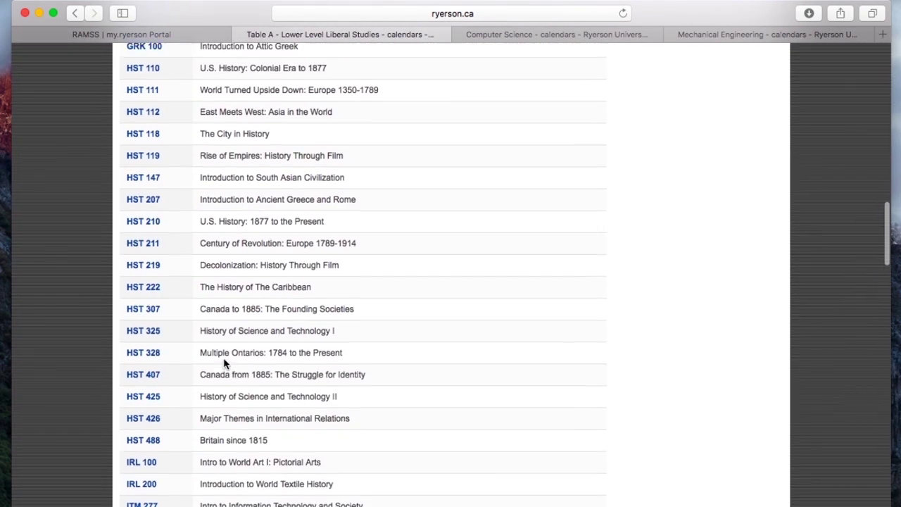
pyautogui.scroll(-3, 225, 363)
pyautogui.scroll(-5, 226, 363)
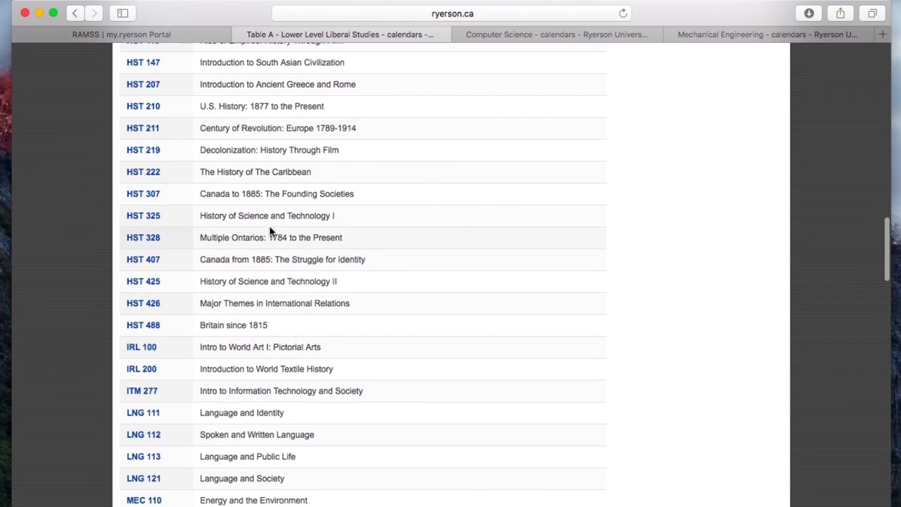
# Mark the 'Britain since 1815' course title, then return to the my.ryerson portal
pyautogui.moveTo(201, 324); pyautogui.dragTo(269, 326)
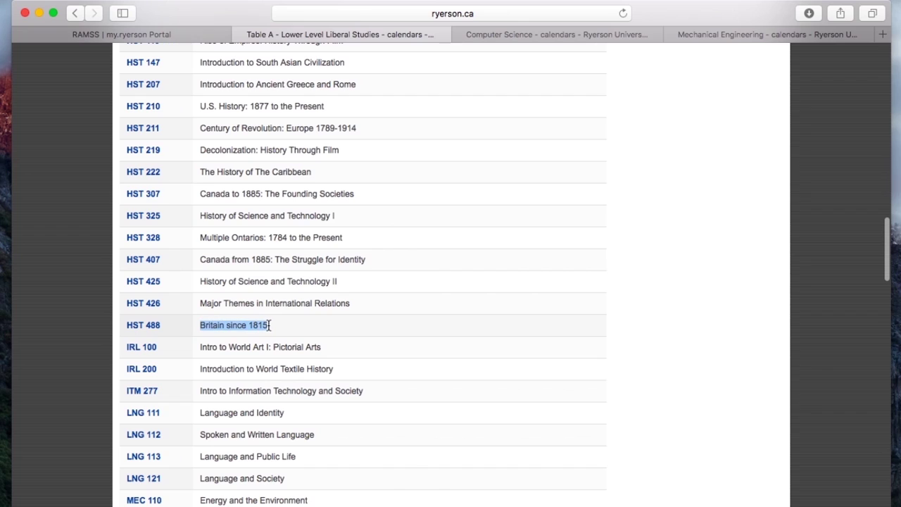
pyautogui.click(281, 240)
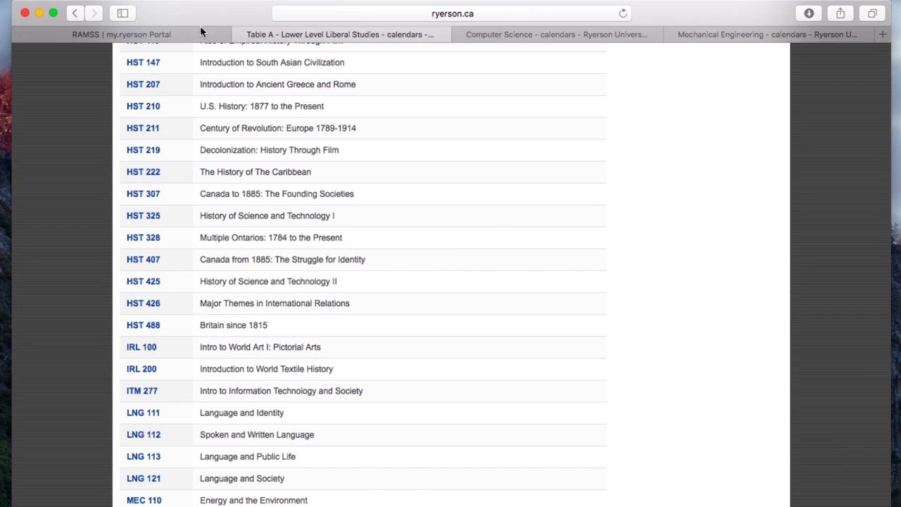
pyautogui.click(159, 35)
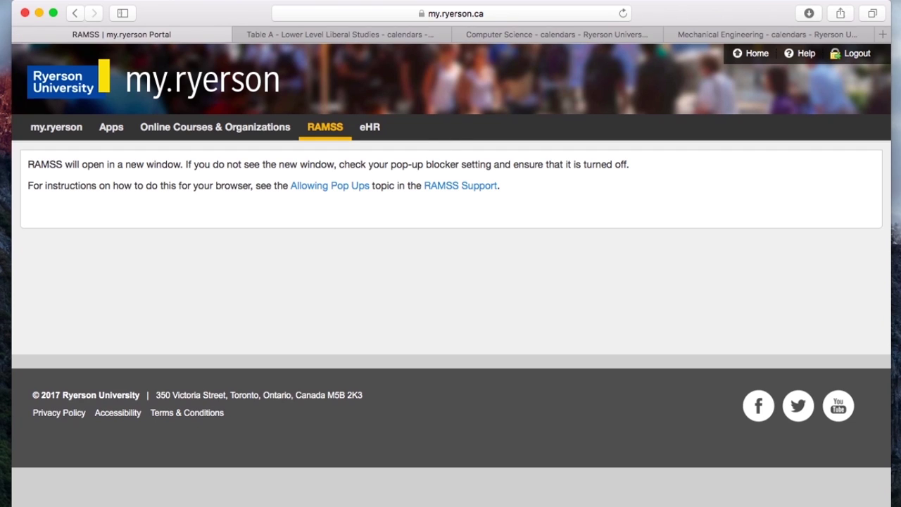
# Bring the RAMSS shopping cart window forward and start a new class search
pyautogui.rightClick(100, 498)
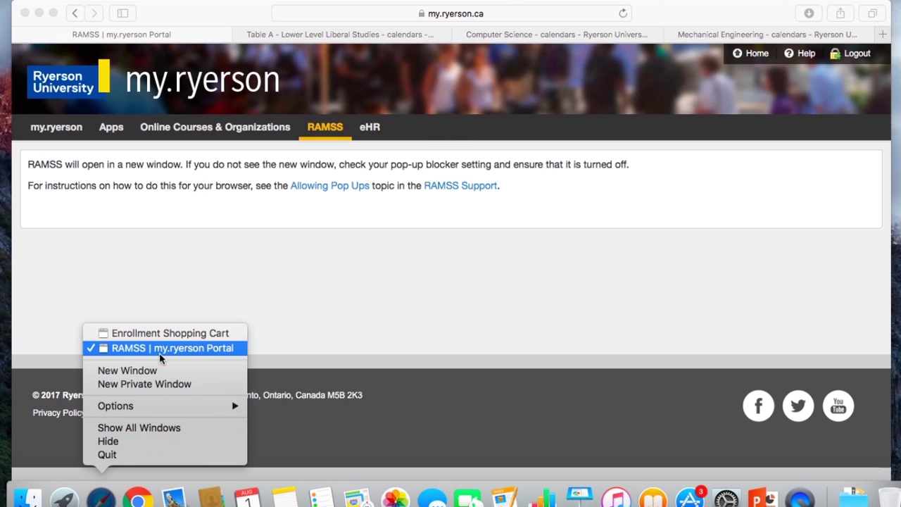
pyautogui.click(189, 333)
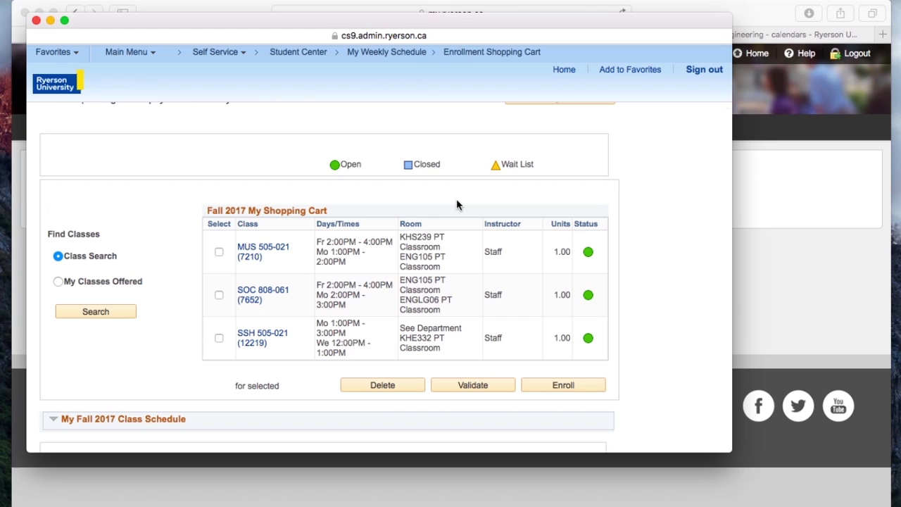
pyautogui.click(92, 314)
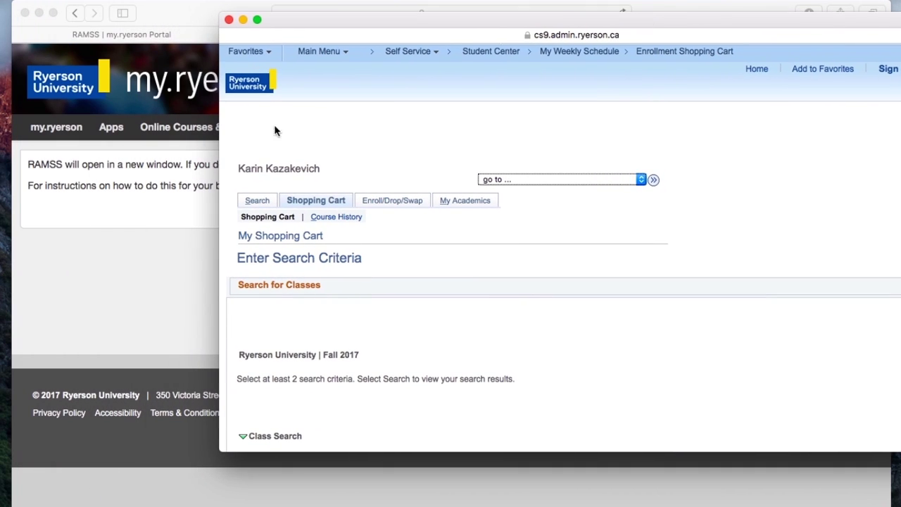
# Check the liberal studies list, then search Fall 2017 open classes for subject HST
pyautogui.click(130, 276)
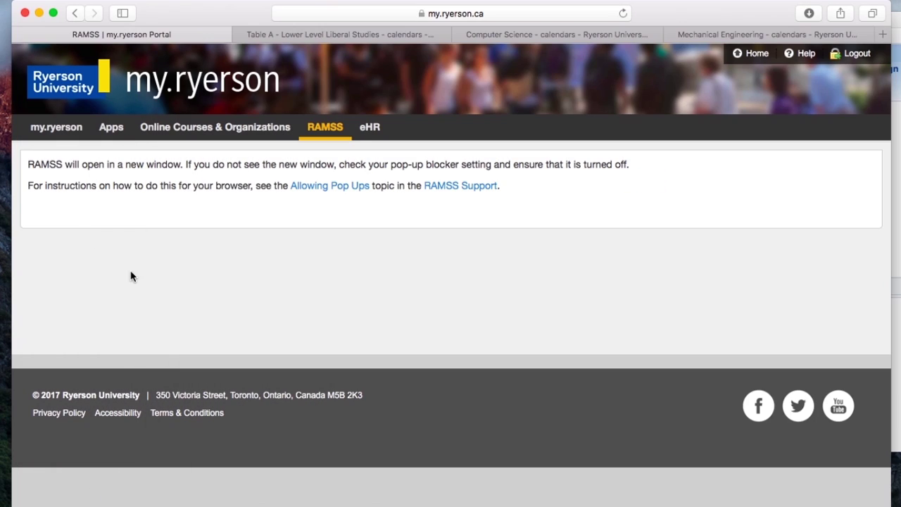
pyautogui.click(362, 35)
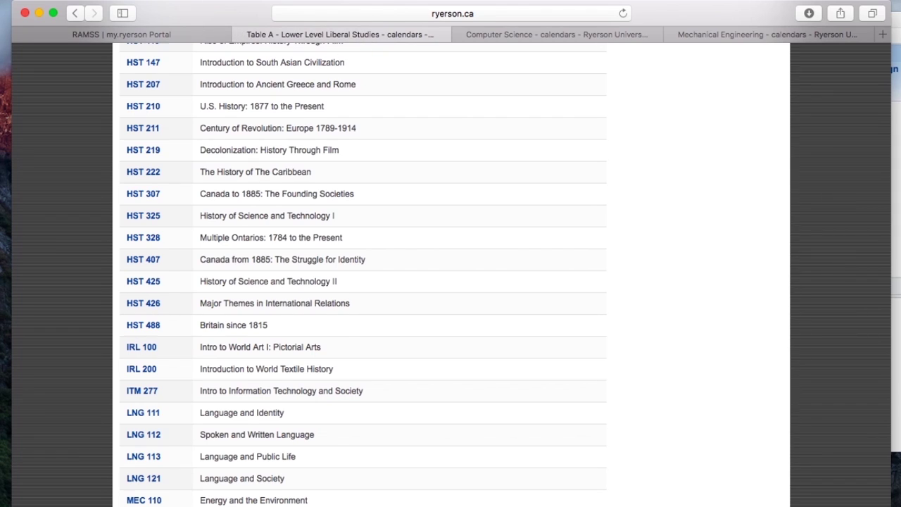
pyautogui.press('super+grave')
pyautogui.scroll(-5, 318, 318)
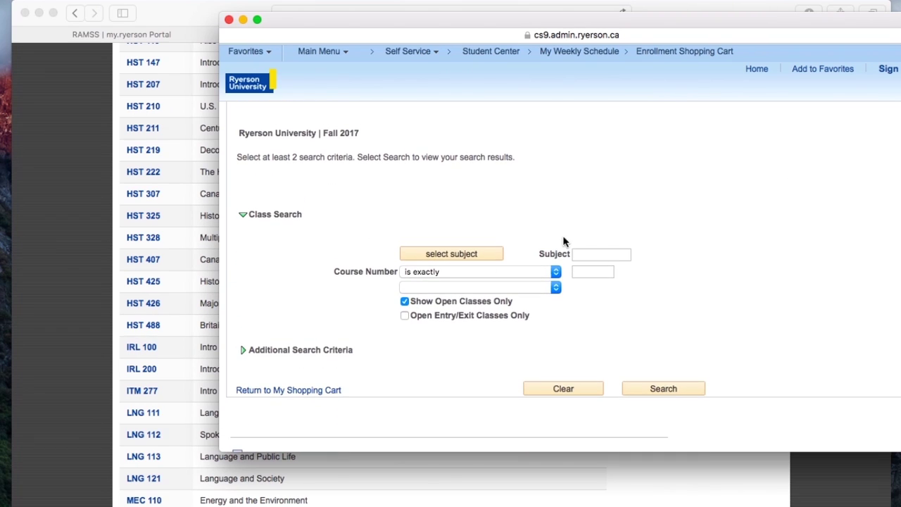
pyautogui.click(587, 255)
pyautogui.click(648, 390)
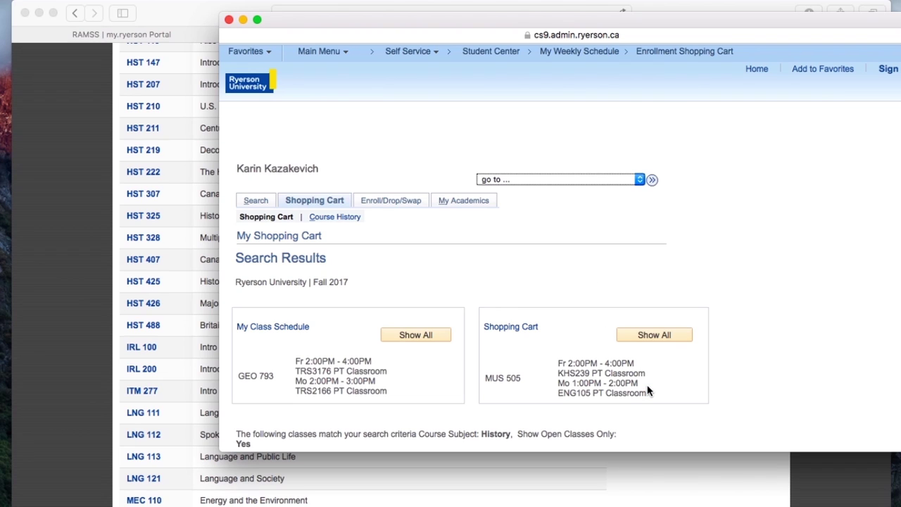
# Review the 19 History sections, marking HST 532 Elizabethan England, then return to HST 110
pyautogui.scroll(-10, 647, 386)
pyautogui.scroll(-10, 412, 331)
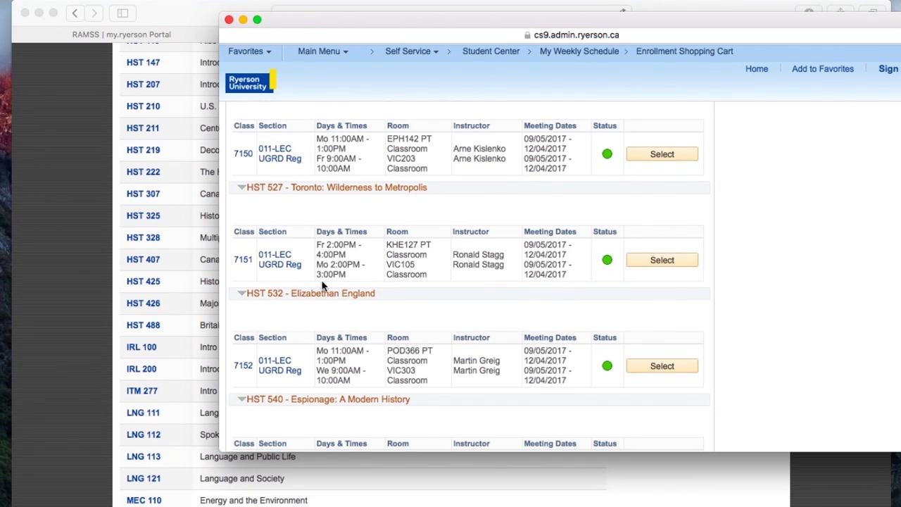
pyautogui.moveTo(374, 296); pyautogui.dragTo(247, 299)
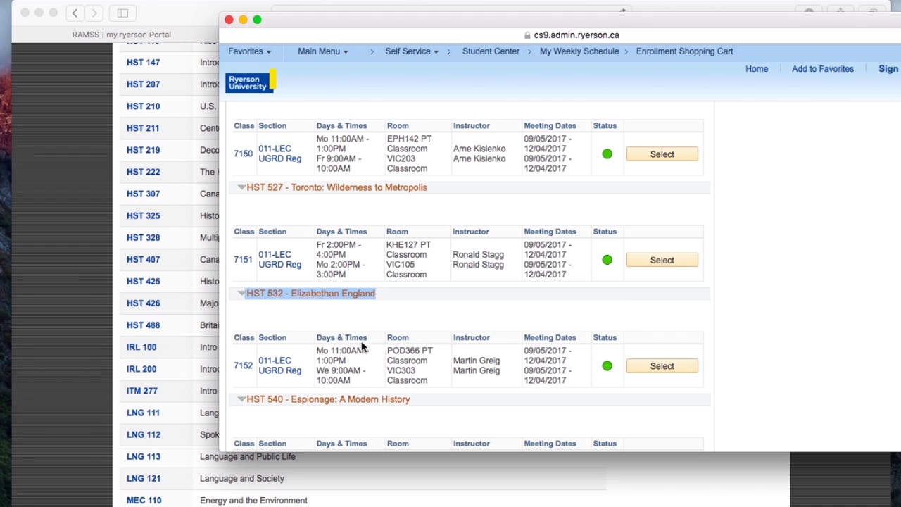
pyautogui.scroll(15, 345, 326)
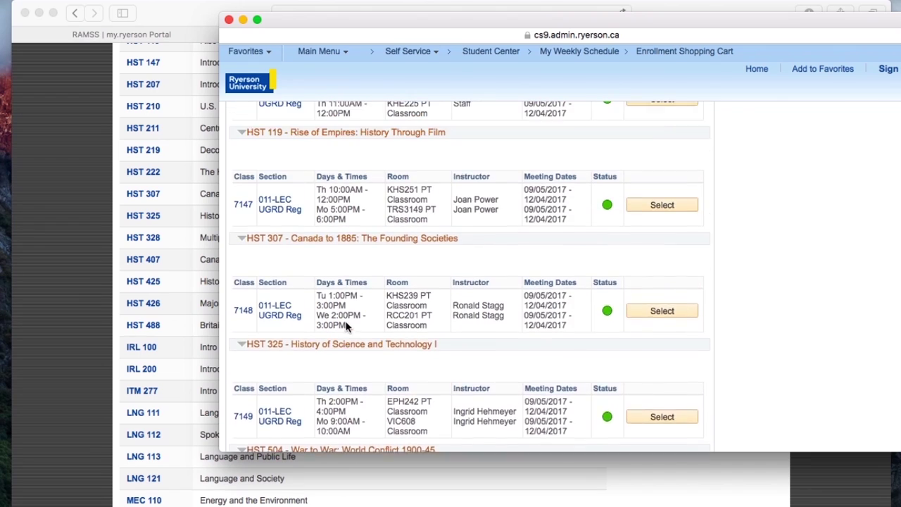
pyautogui.scroll(2, 346, 326)
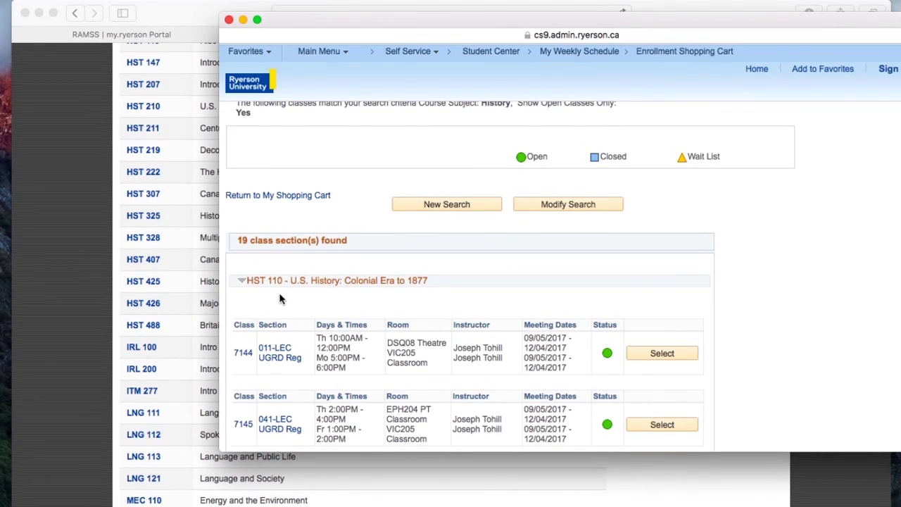
pyautogui.scroll(5, 160, 162)
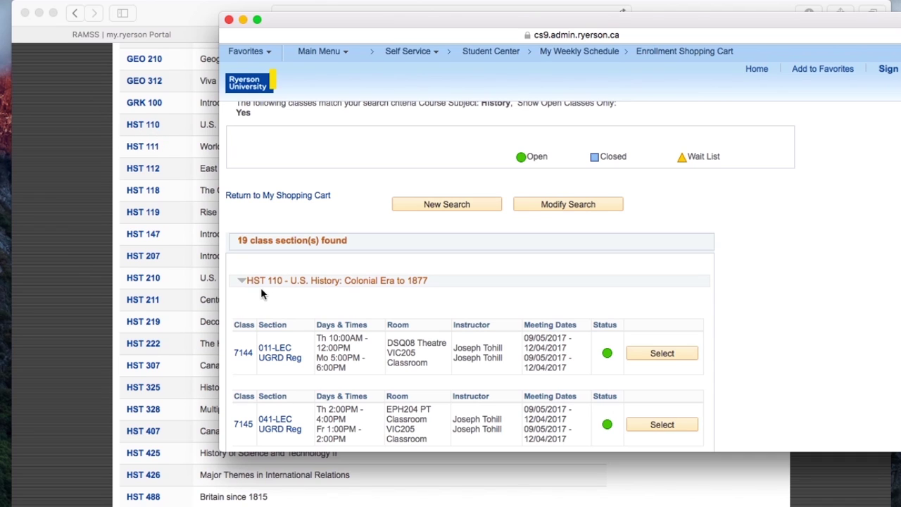
pyautogui.scroll(-1, 563, 409)
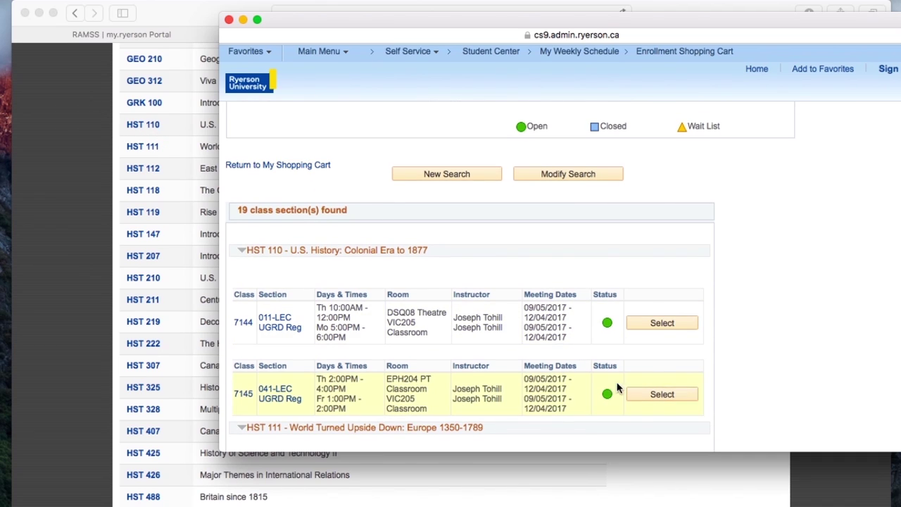
# Add HST 110 section 041 (class 7145) to the cart and choose My Classes Offered
pyautogui.click(649, 394)
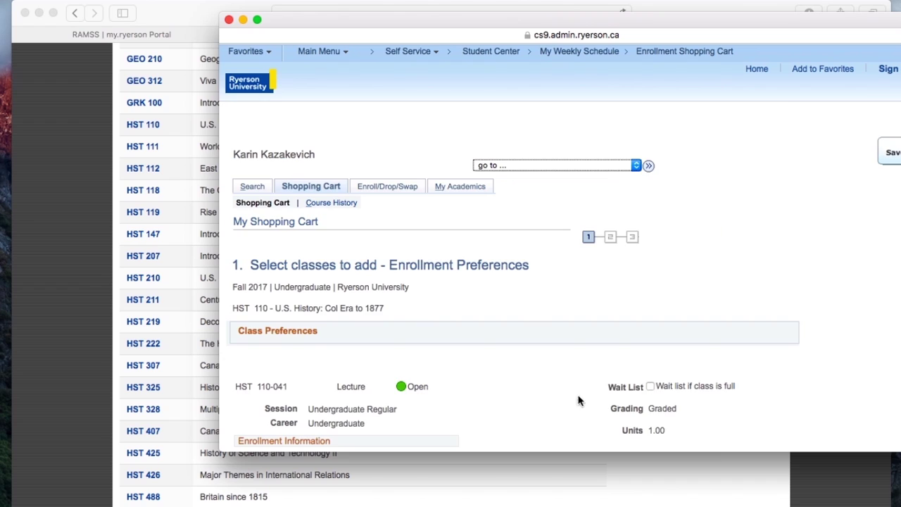
pyautogui.scroll(-3, 485, 367)
pyautogui.scroll(-2, 392, 404)
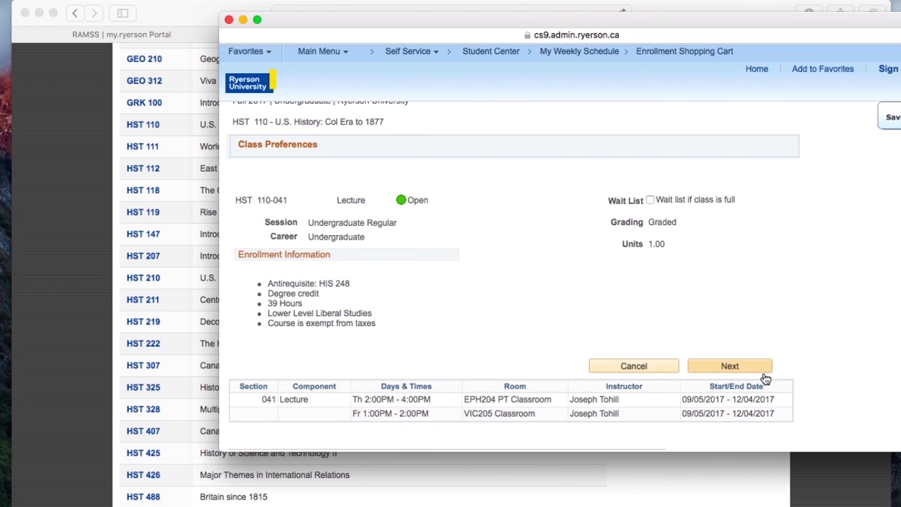
pyautogui.click(729, 365)
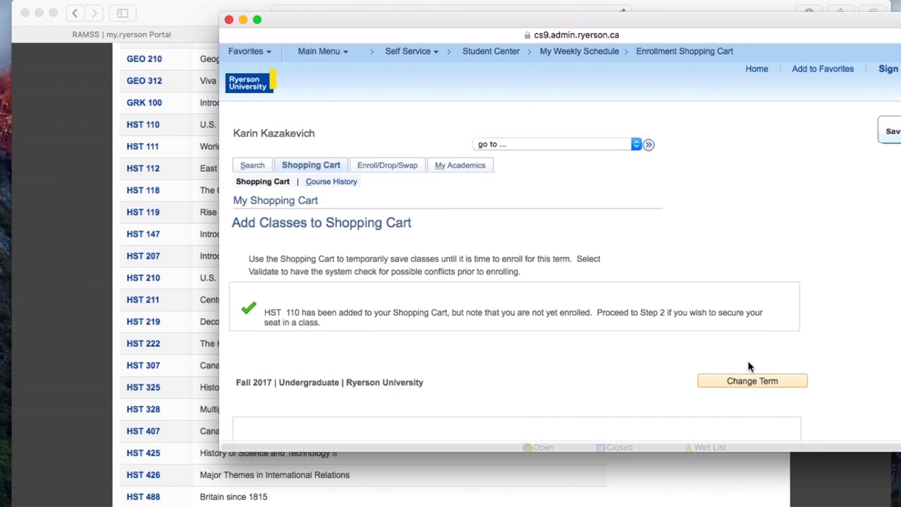
pyautogui.scroll(-1, 352, 271)
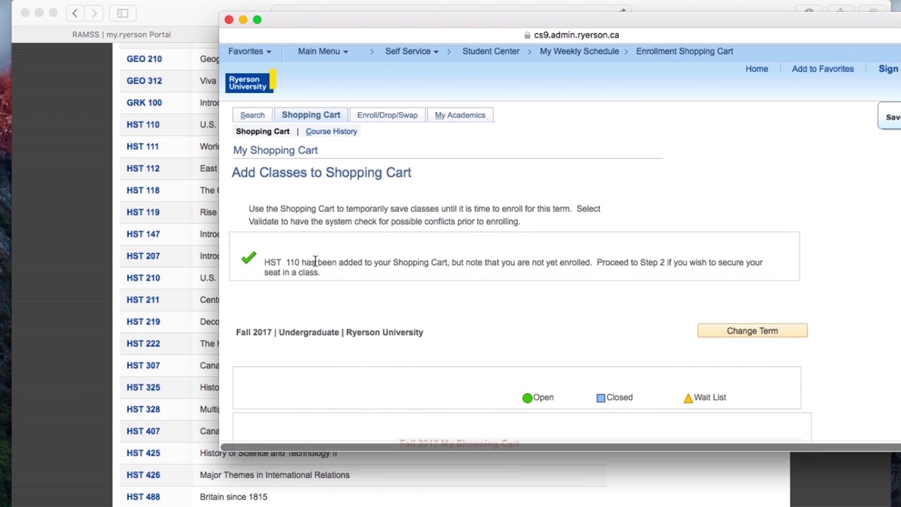
pyautogui.moveTo(255, 259); pyautogui.dragTo(488, 285)
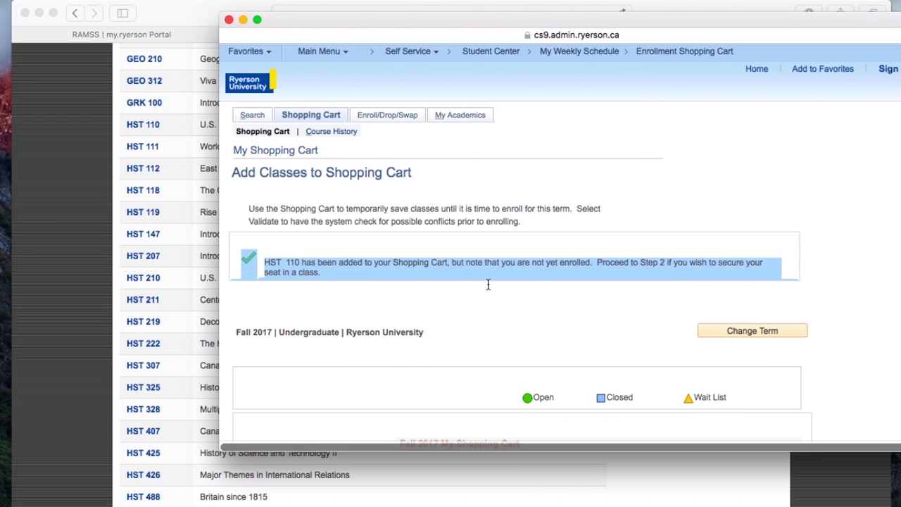
pyautogui.click(488, 284)
pyautogui.scroll(-6, 489, 281)
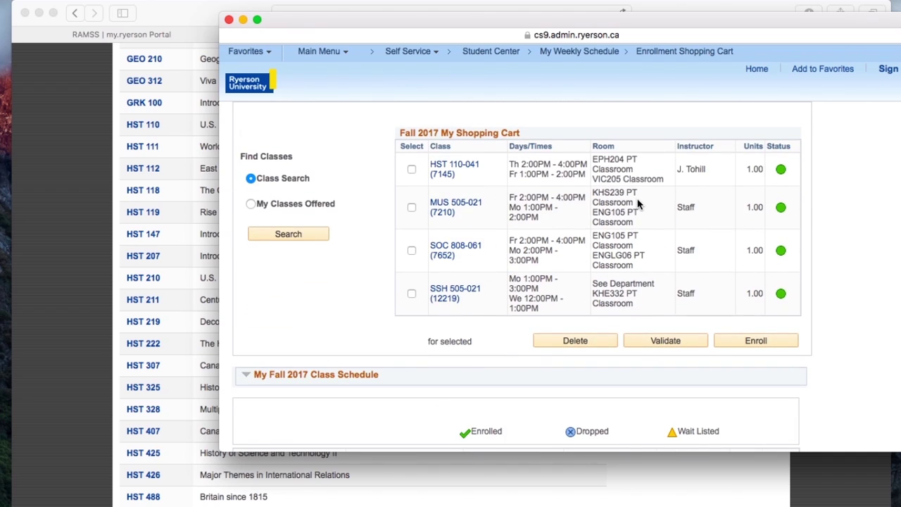
pyautogui.click(252, 203)
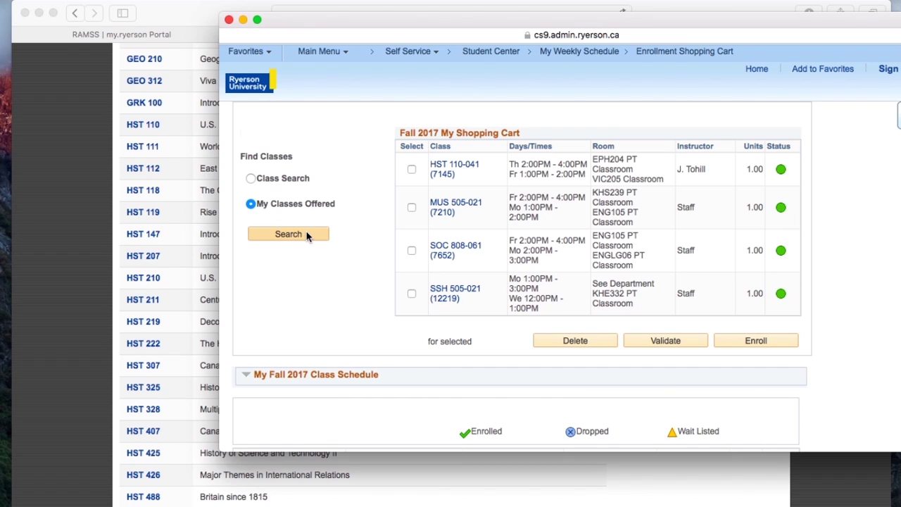
# Run the My Classes Offered search and expand the 1st and 2nd semester required courses
pyautogui.click(307, 235)
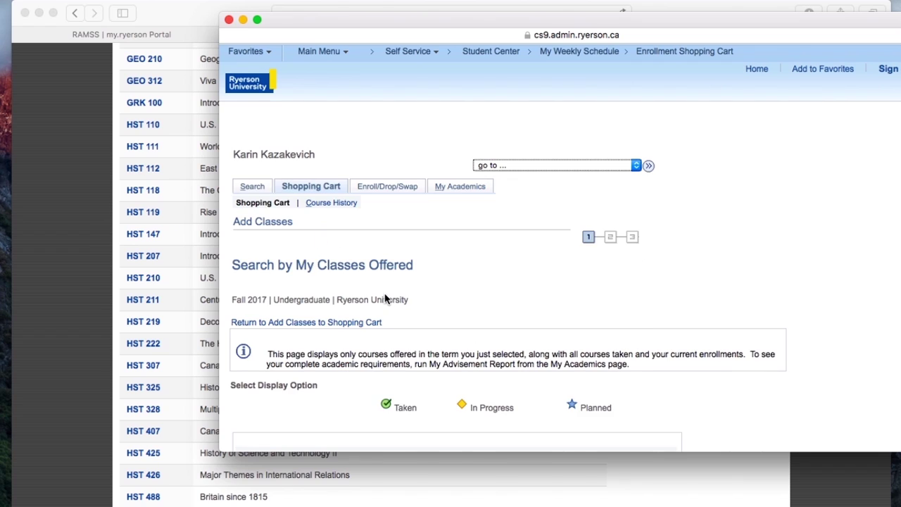
pyautogui.scroll(-10, 385, 300)
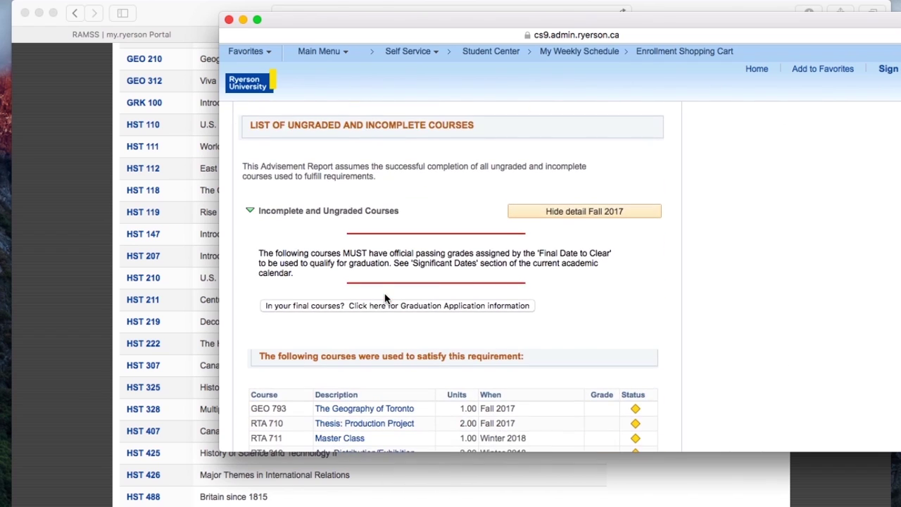
pyautogui.scroll(-10, 385, 299)
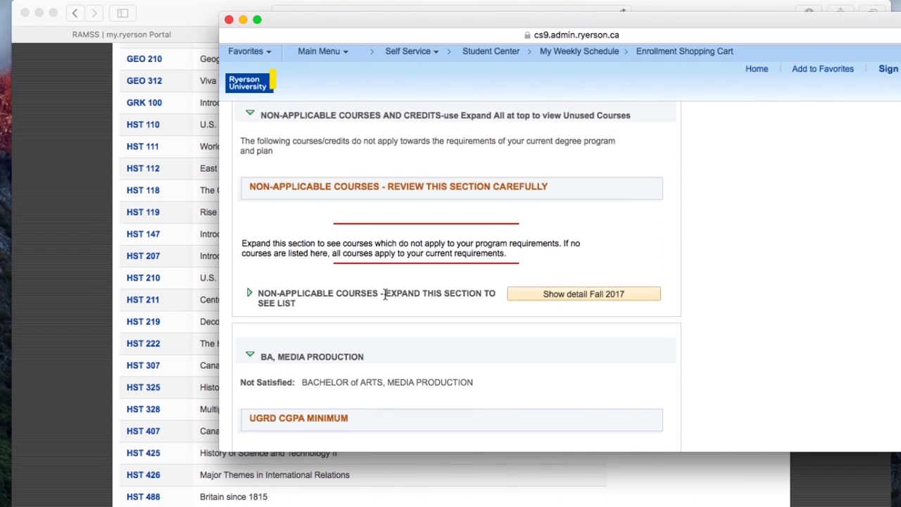
pyautogui.scroll(-10, 385, 299)
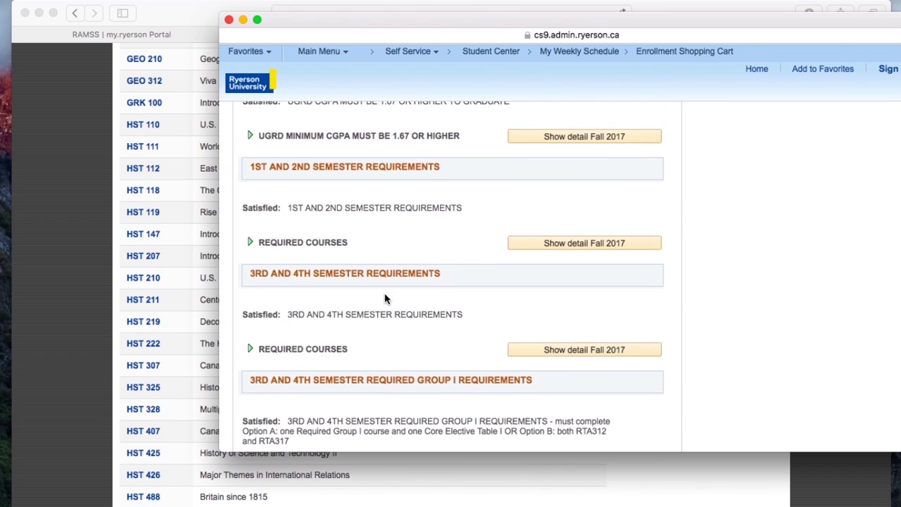
pyautogui.scroll(1, 380, 285)
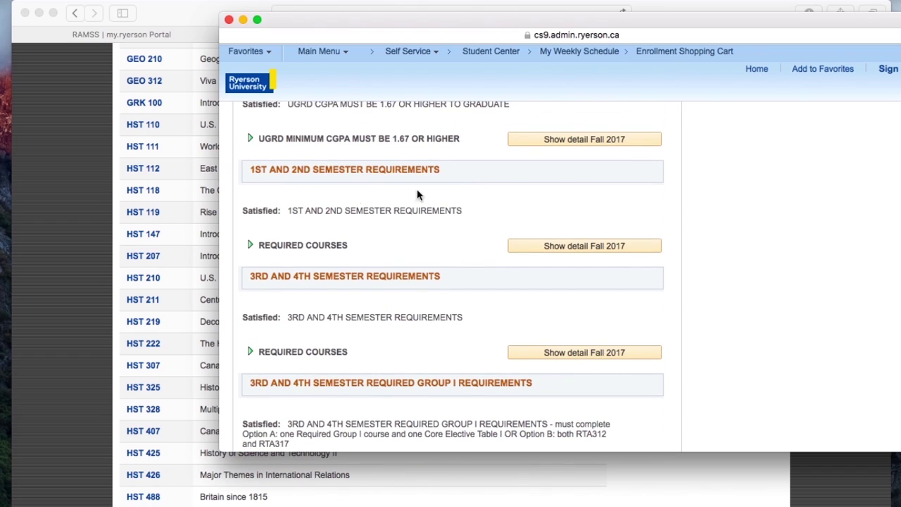
pyautogui.click(250, 246)
pyautogui.scroll(-3, 486, 318)
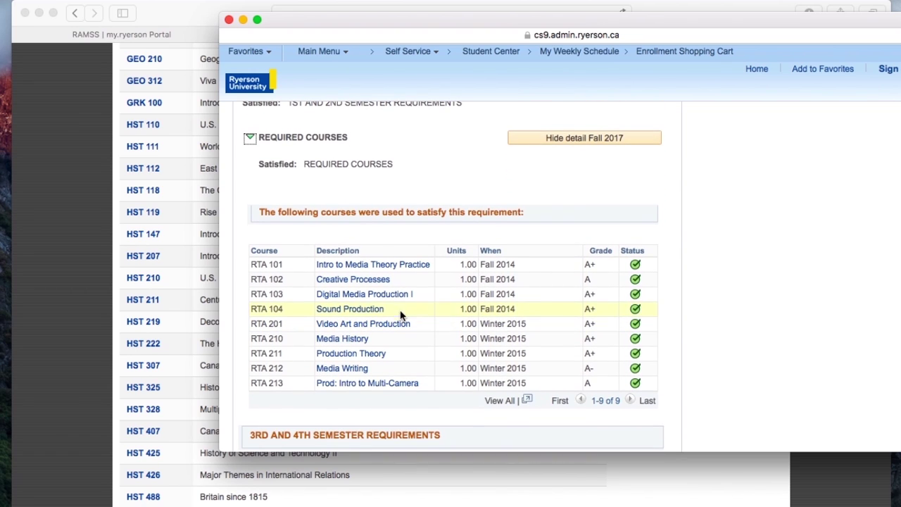
pyautogui.scroll(-10, 620, 323)
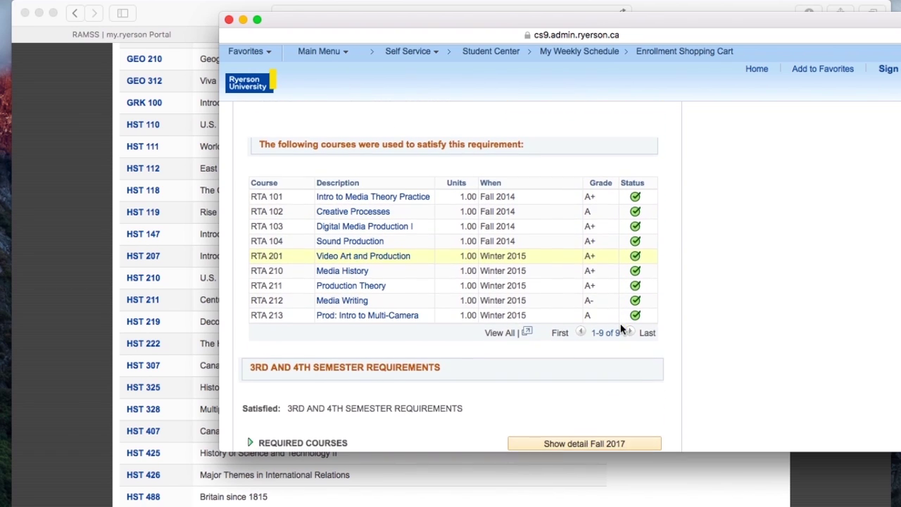
pyautogui.scroll(-15, 620, 328)
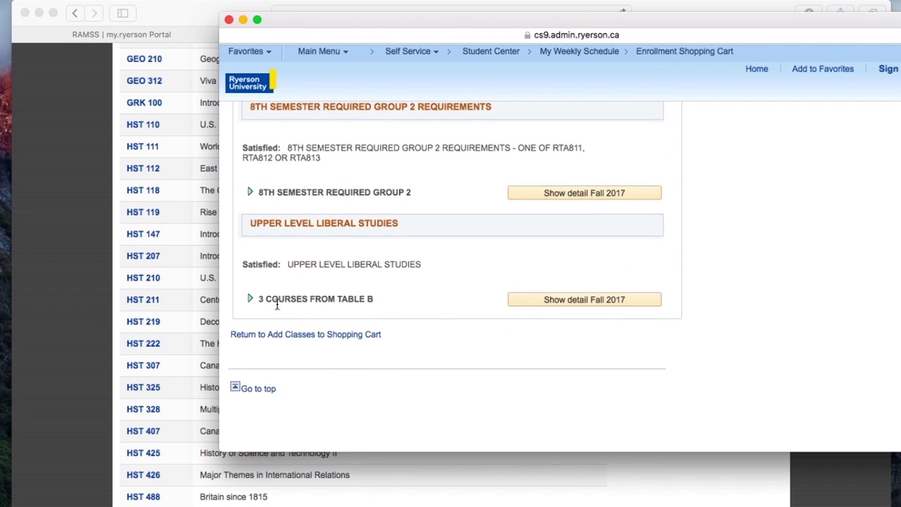
pyautogui.moveTo(259, 298); pyautogui.dragTo(368, 300)
# Expand the 3 COURSES FROM TABLE B requirement and show all 80 courses with View All
pyautogui.click(370, 302)
pyautogui.click(251, 300)
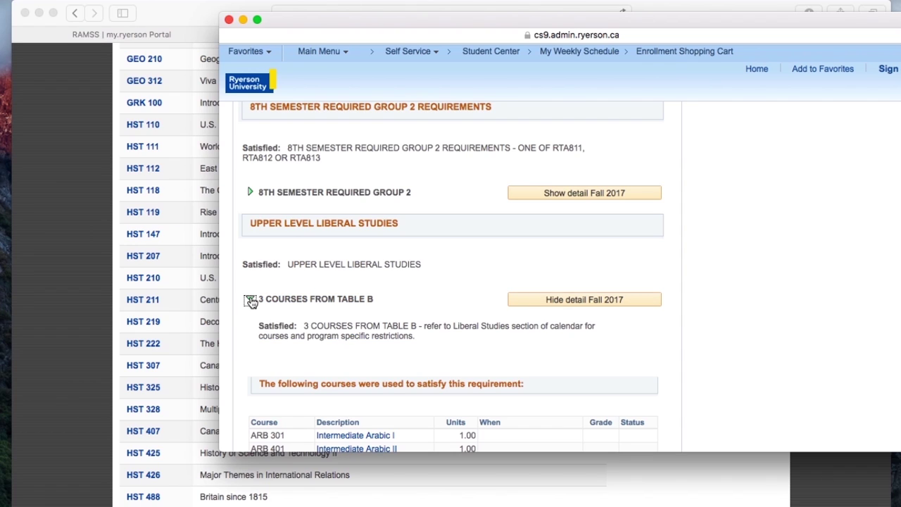
pyautogui.scroll(-5, 549, 352)
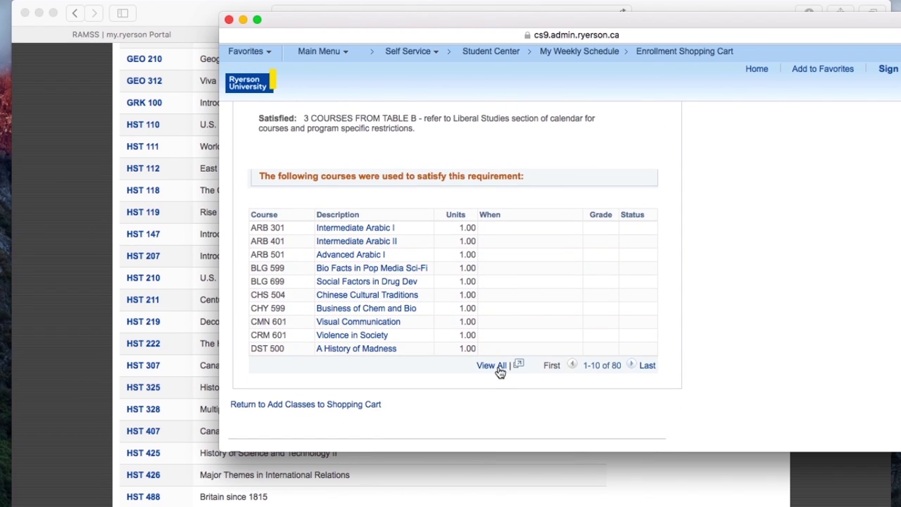
pyautogui.click(491, 365)
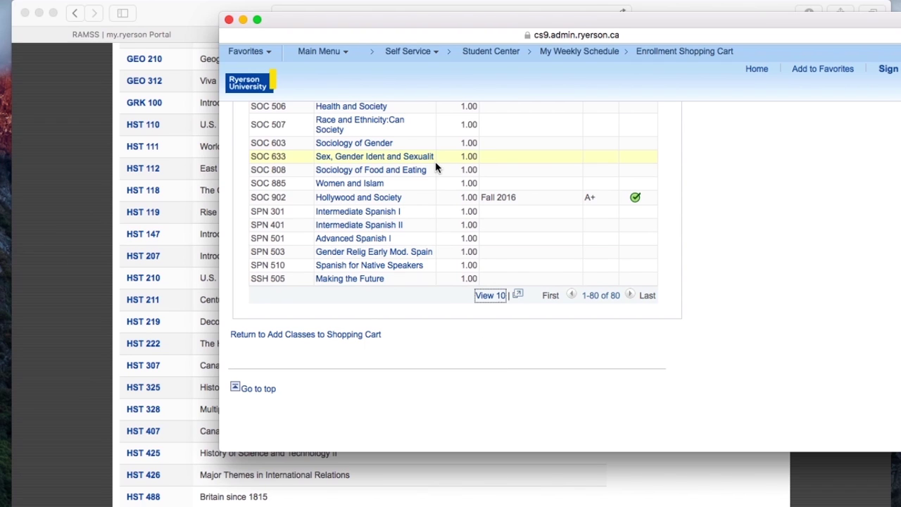
# Browse the Table B course list and open HST 540 Espionage: A Modern History sections
pyautogui.scroll(10, 435, 168)
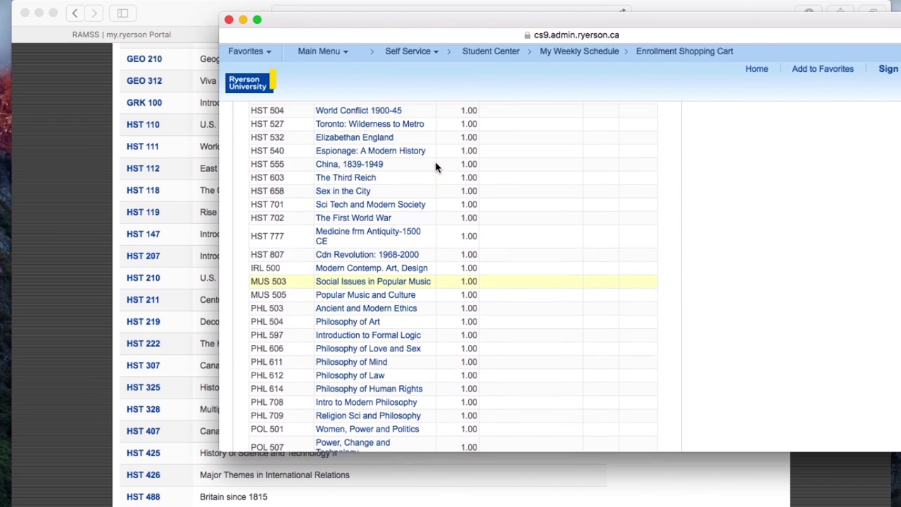
pyautogui.scroll(10, 435, 168)
pyautogui.scroll(-7, 435, 168)
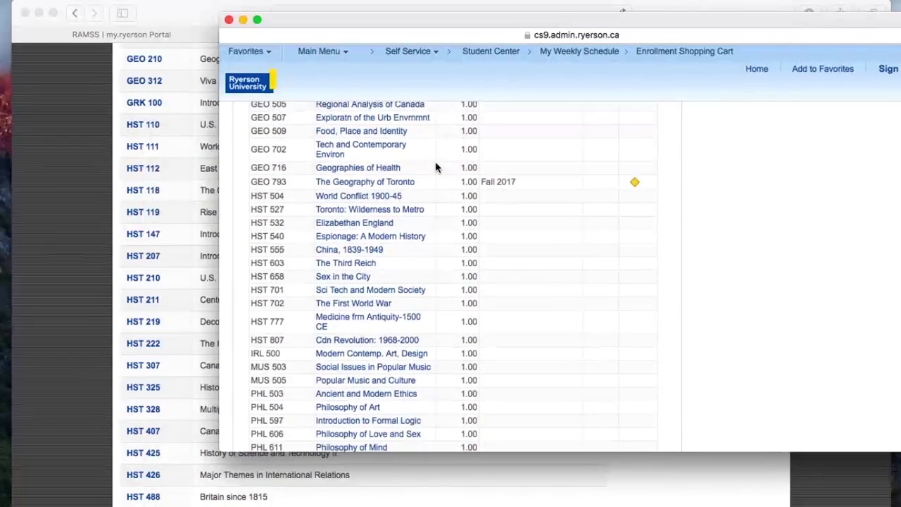
pyautogui.scroll(-5, 435, 168)
pyautogui.scroll(4, 435, 168)
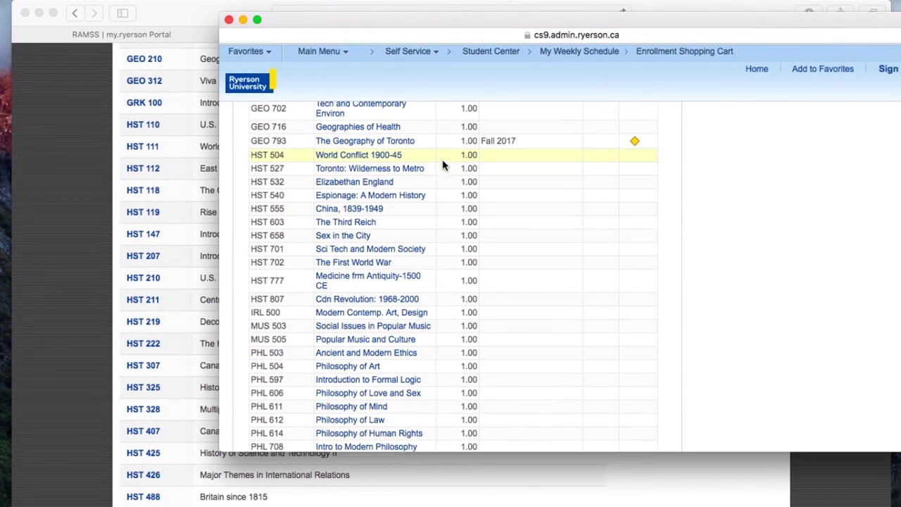
pyautogui.scroll(-10, 643, 145)
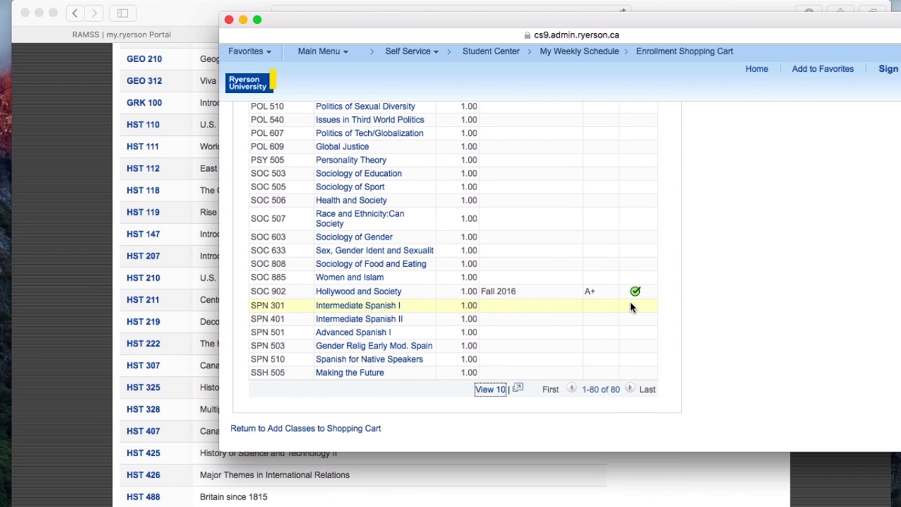
pyautogui.scroll(4, 641, 306)
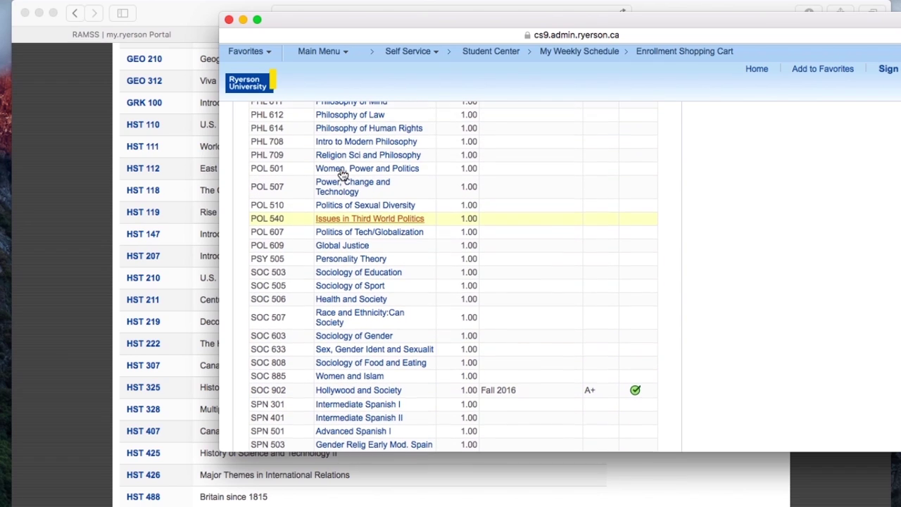
pyautogui.scroll(7, 341, 174)
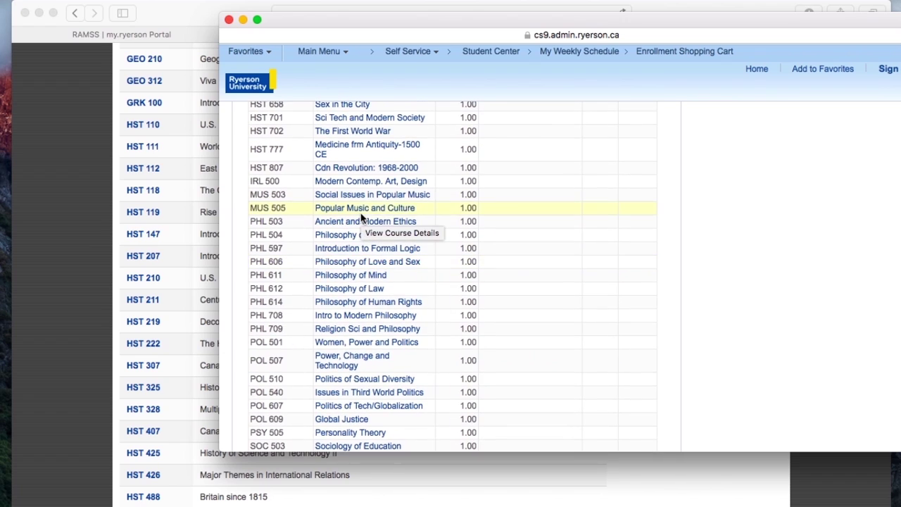
pyautogui.scroll(3, 361, 219)
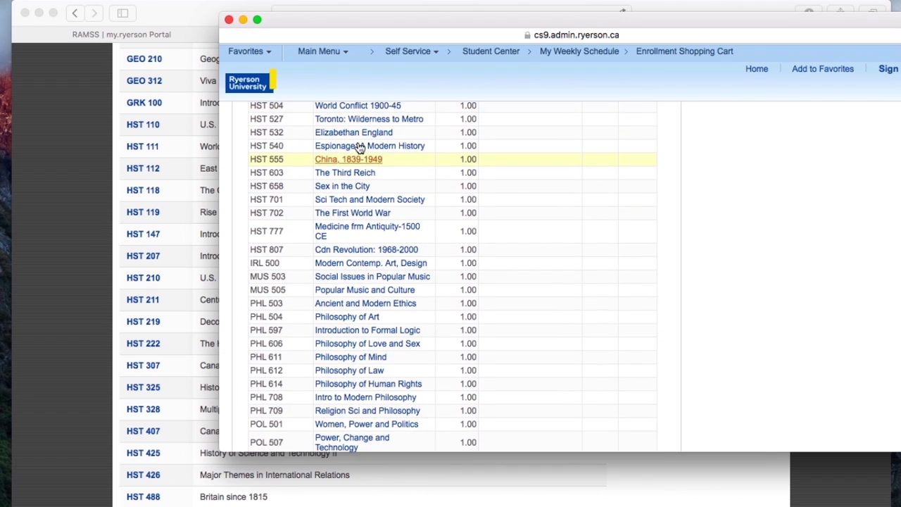
pyautogui.click(369, 150)
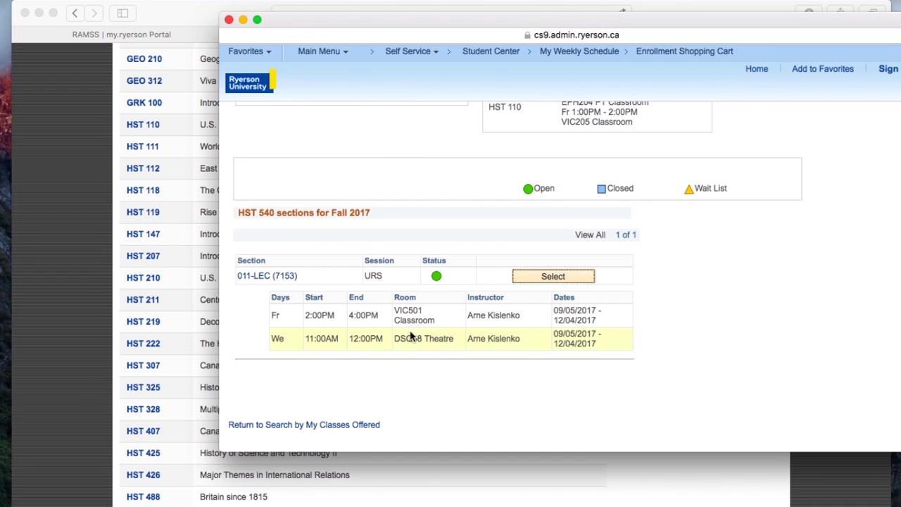
# Select HST 540 lecture section 011-LEC (7153) and add it to the Fall 2017 cart
pyautogui.click(561, 278)
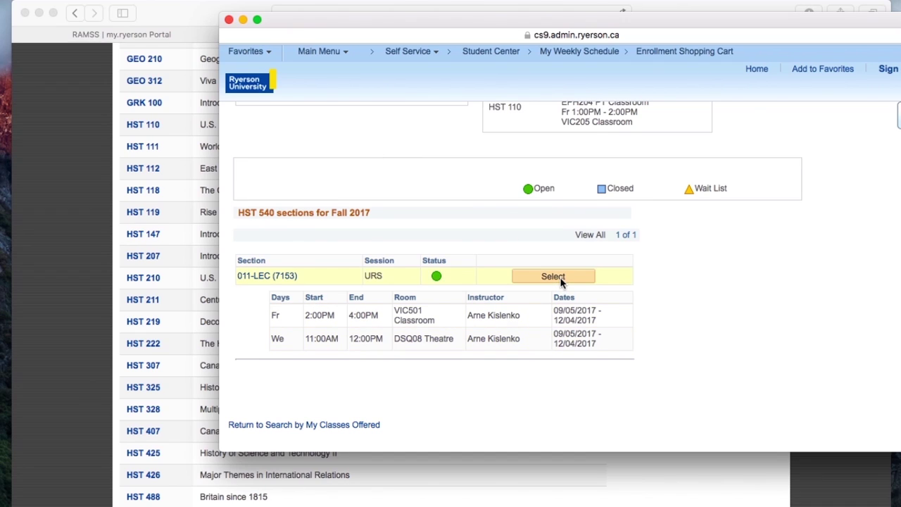
pyautogui.scroll(-5, 736, 352)
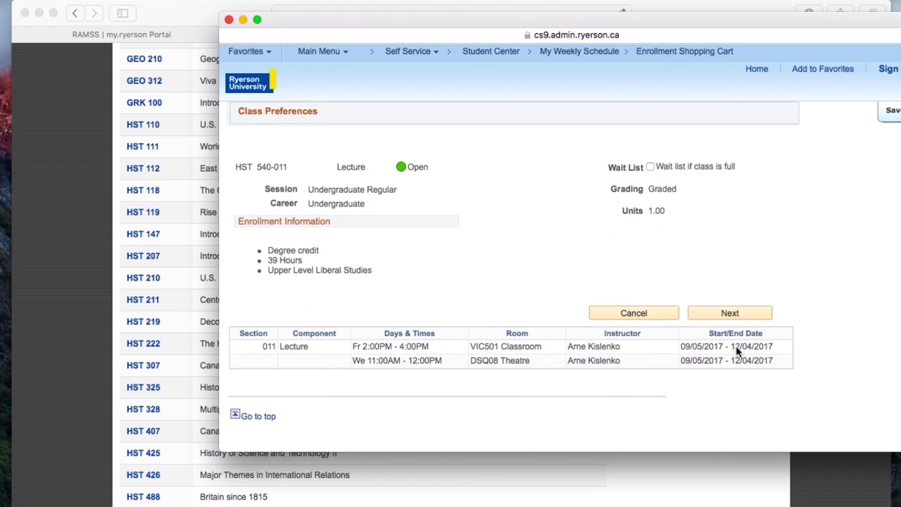
pyautogui.click(732, 305)
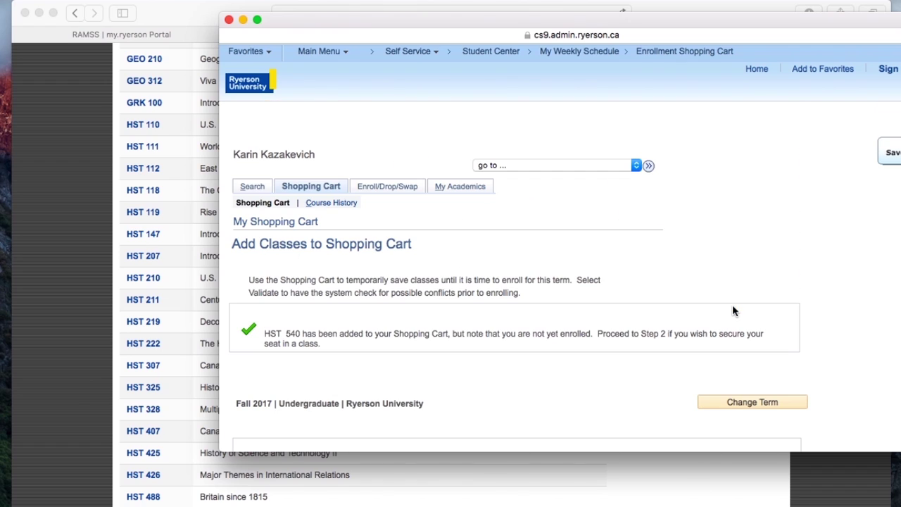
pyautogui.scroll(-5, 732, 304)
pyautogui.scroll(-3, 732, 309)
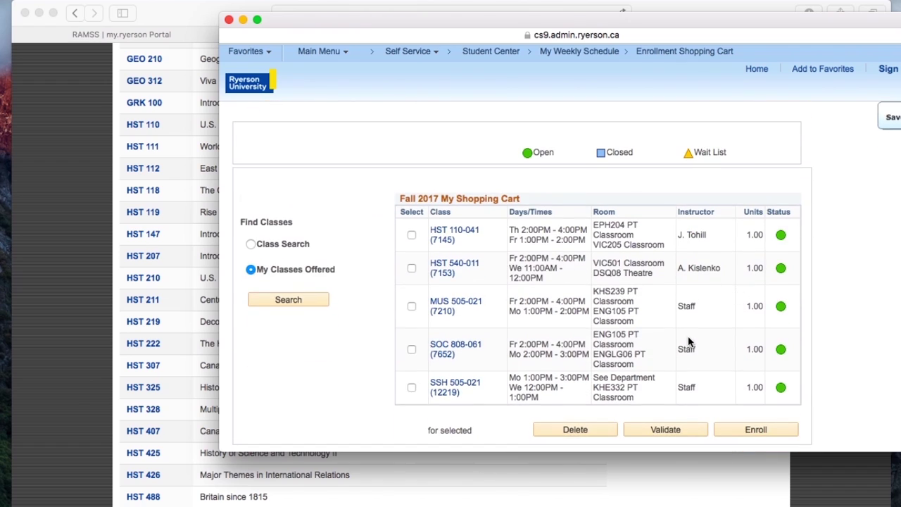
# Attempt enrolment from the Fall 2017 shopping cart with no classes selected
pyautogui.click(758, 430)
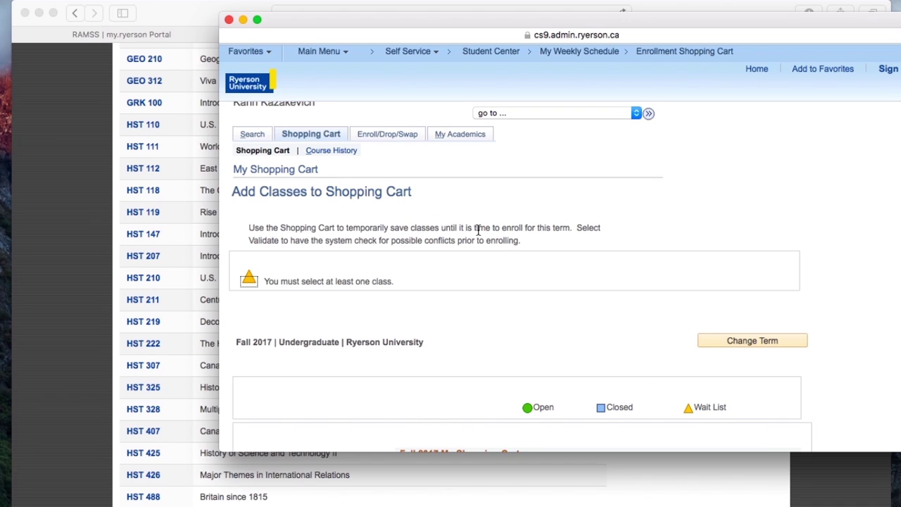
pyautogui.scroll(-5, 269, 217)
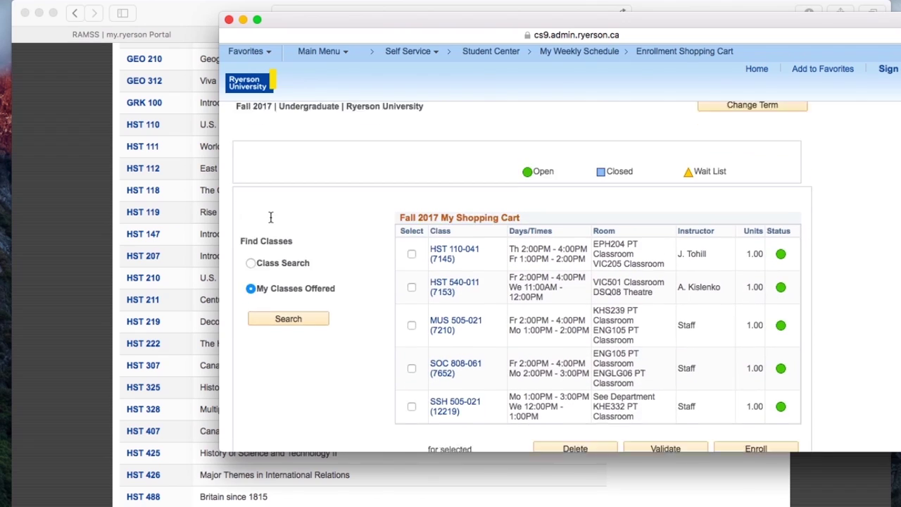
pyautogui.scroll(5, 270, 215)
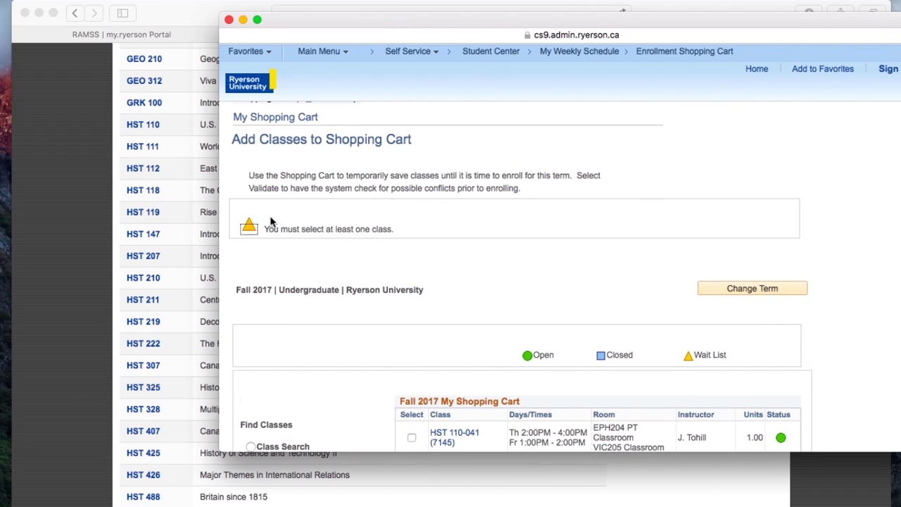
pyautogui.scroll(-3, 436, 292)
pyautogui.scroll(-2, 436, 292)
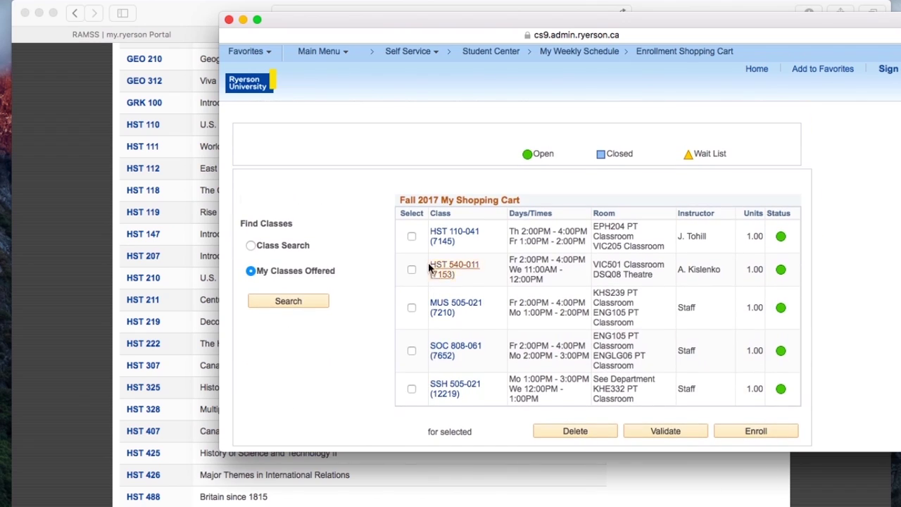
# Enrol in HST 110-041, HST 540-011 and MUS 505-021; read the no-appointment warning
pyautogui.click(412, 237)
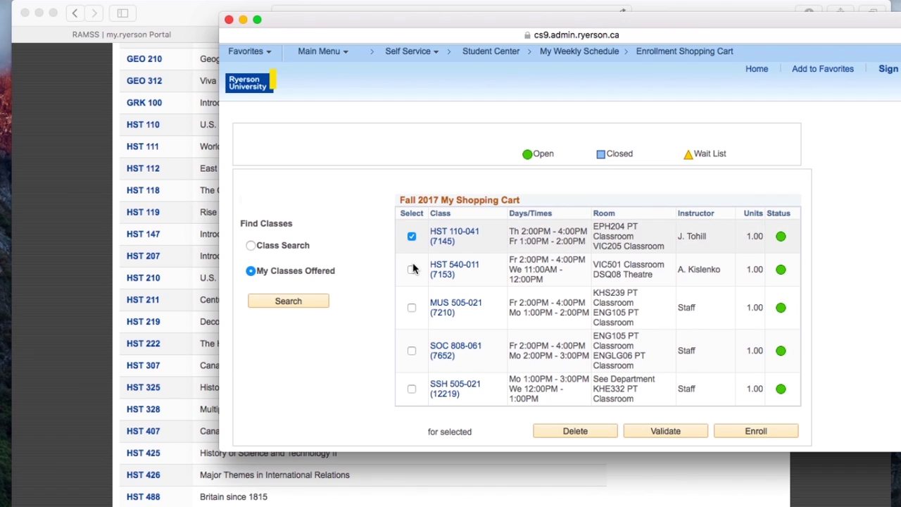
pyautogui.click(411, 271)
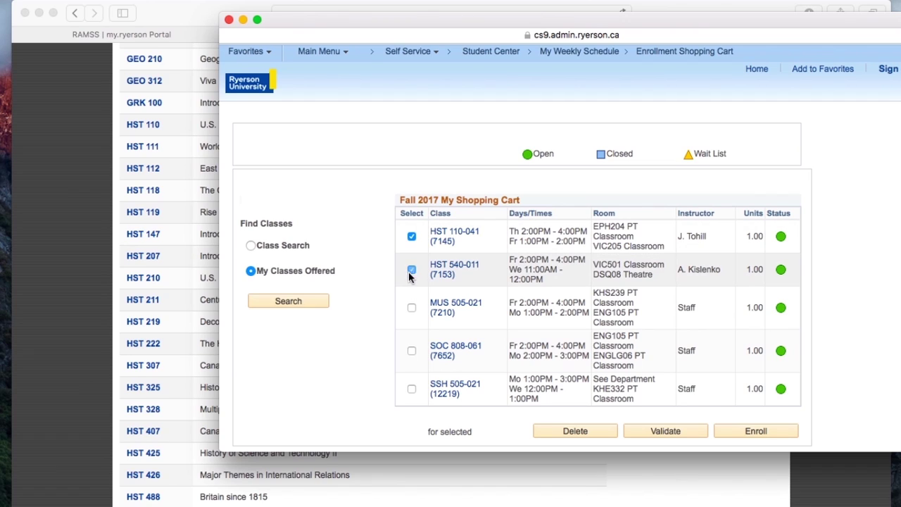
pyautogui.click(412, 308)
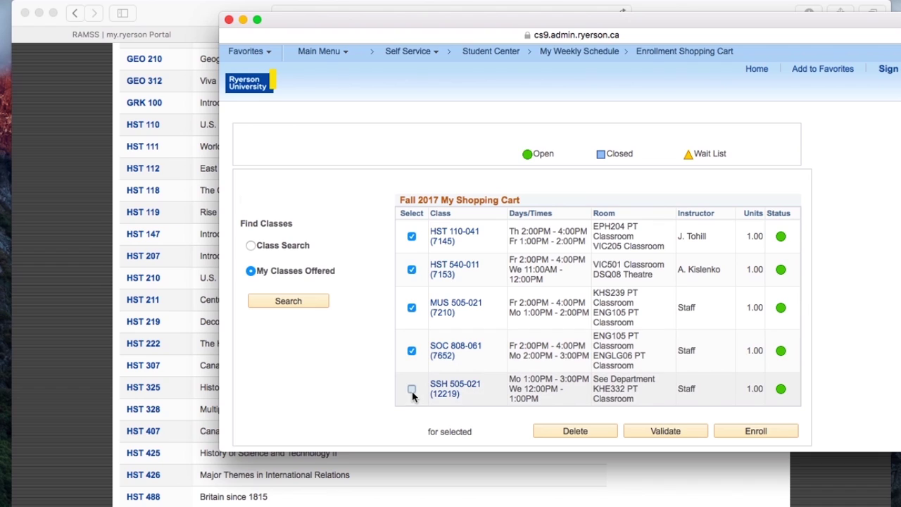
pyautogui.click(763, 430)
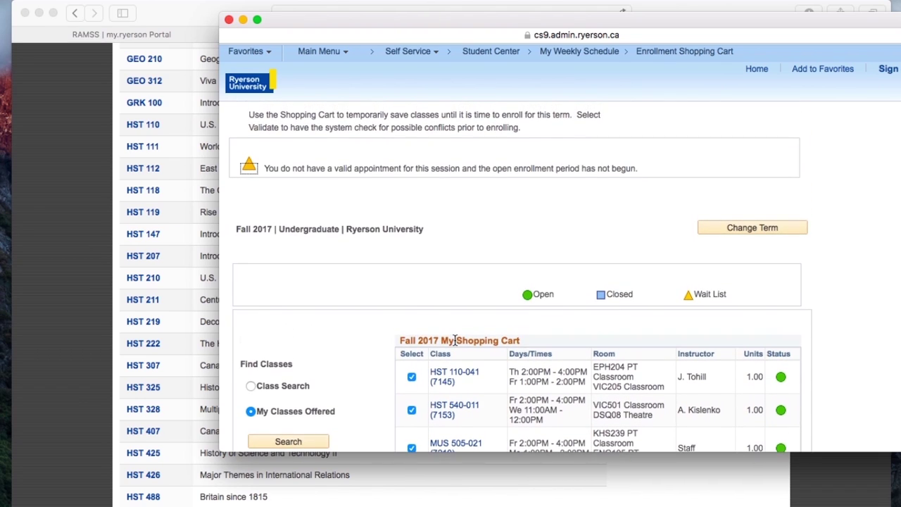
pyautogui.moveTo(264, 168); pyautogui.dragTo(691, 167)
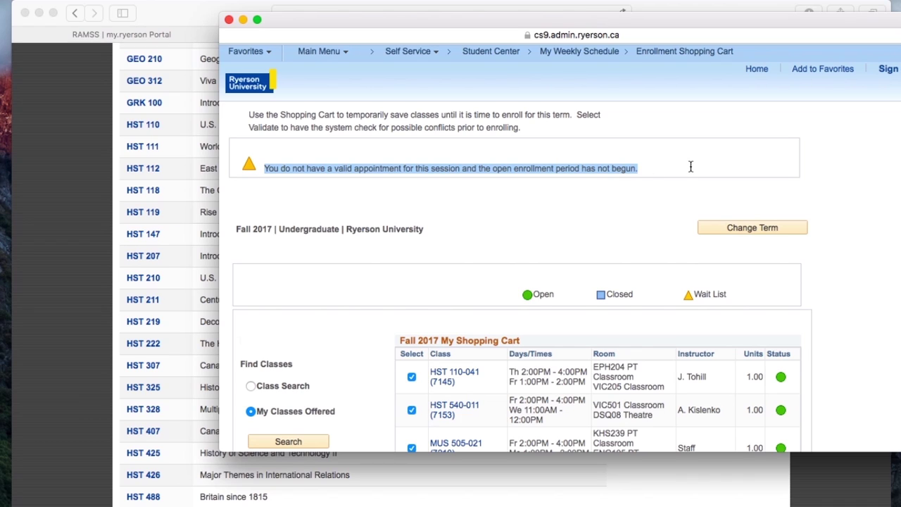
pyautogui.click(690, 167)
pyautogui.scroll(-3, 817, 286)
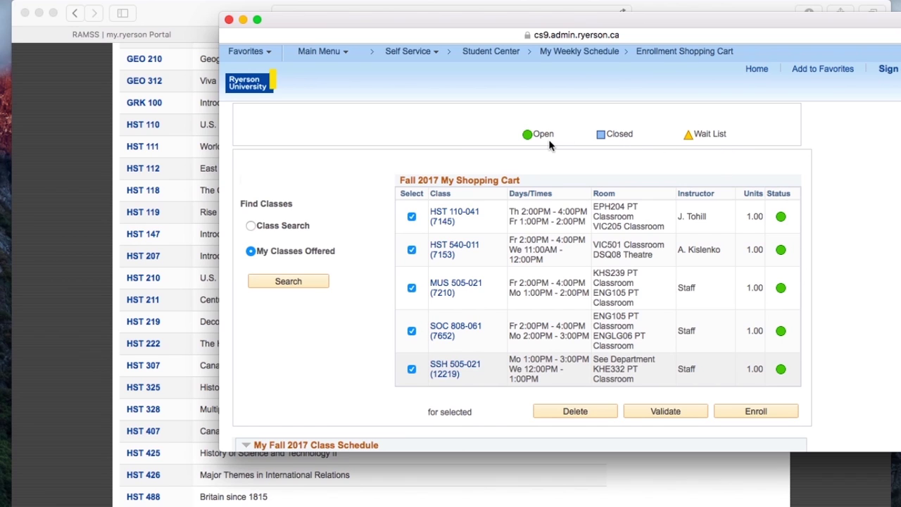
pyautogui.scroll(5, 550, 145)
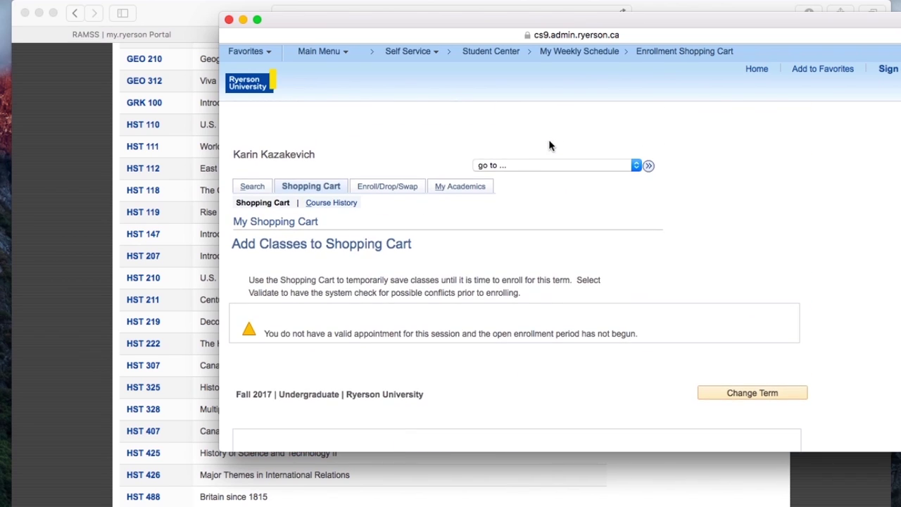
# Open Enroll/Drop/Swap for the Fall 2017 term and go to the Swap page
pyautogui.click(395, 190)
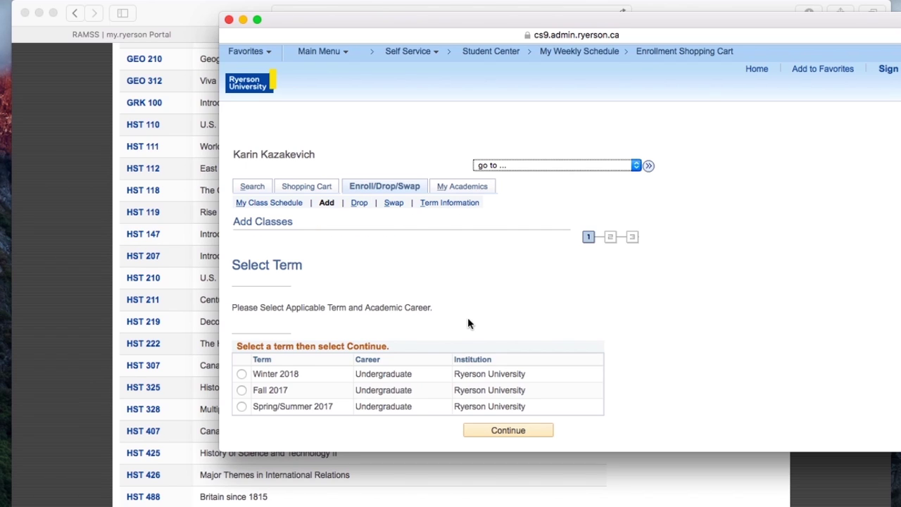
pyautogui.click(242, 391)
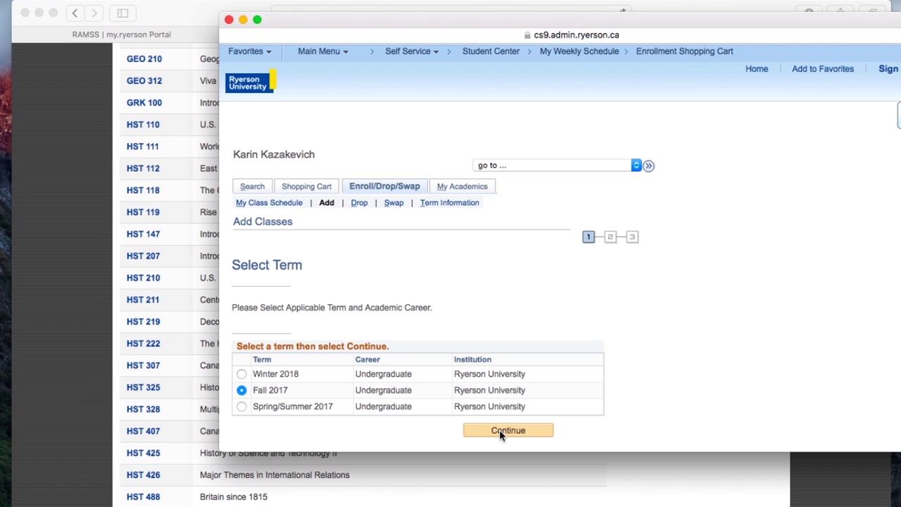
pyautogui.click(499, 432)
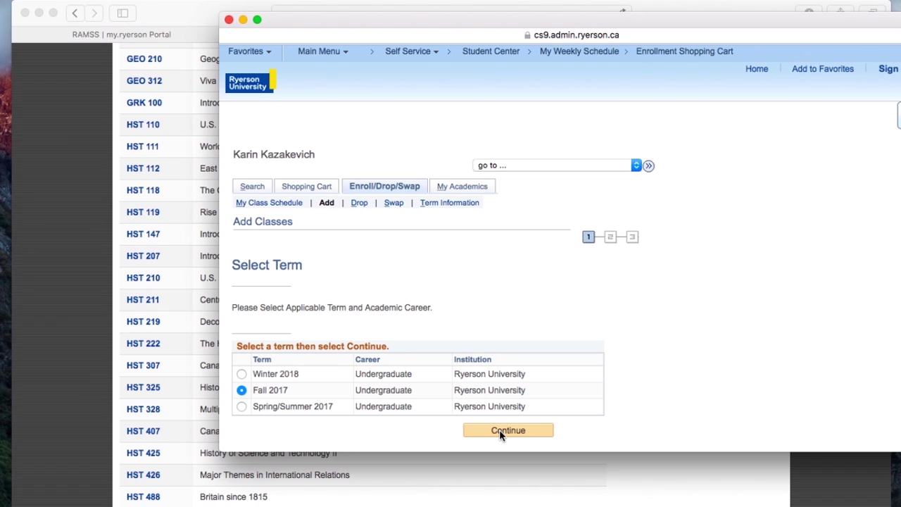
pyautogui.click(393, 203)
pyautogui.scroll(-3, 509, 232)
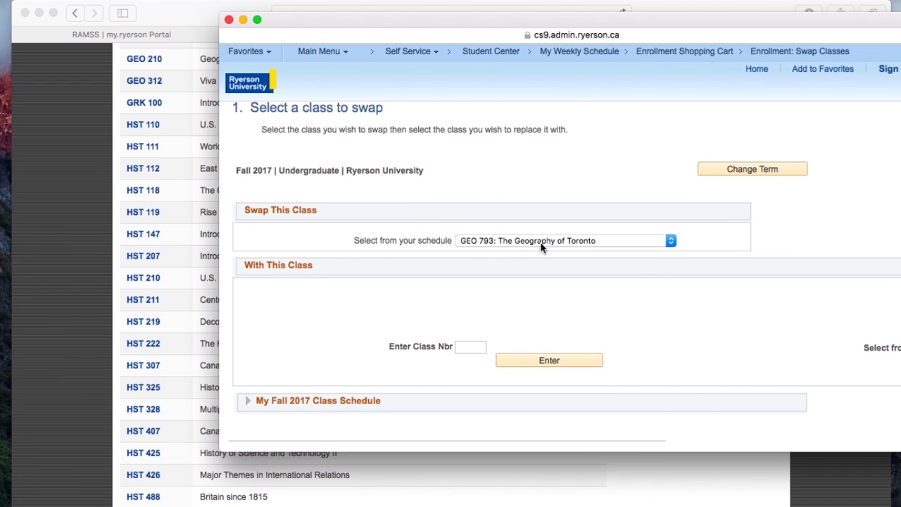
pyautogui.hscroll(5, 696, 288)
# Try swapping GEO 793 for shopping-cart class HST 110-041; the swap is refused
pyautogui.click(805, 346)
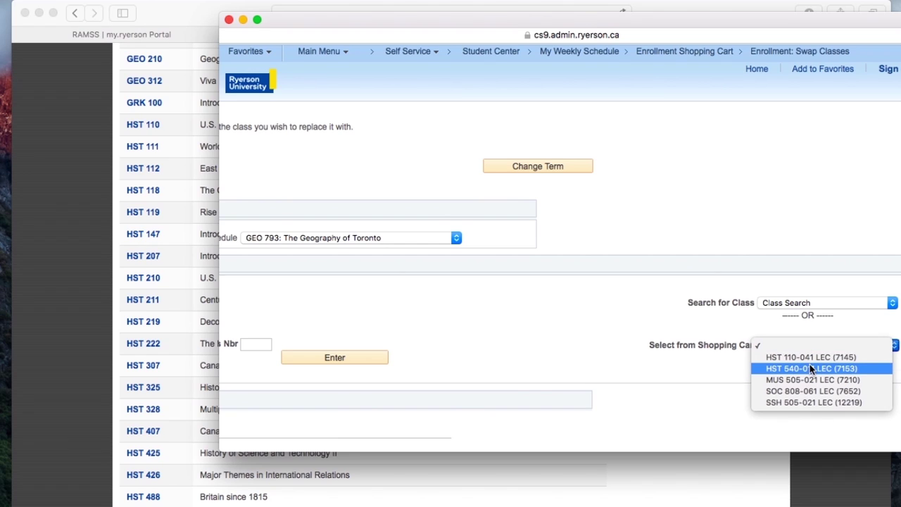
pyautogui.click(809, 358)
pyautogui.hscroll(5, 805, 359)
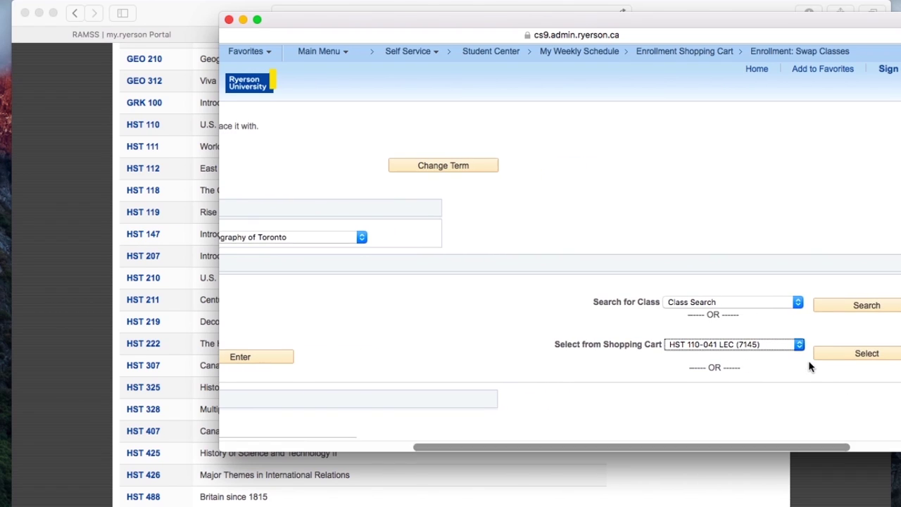
pyautogui.click(876, 353)
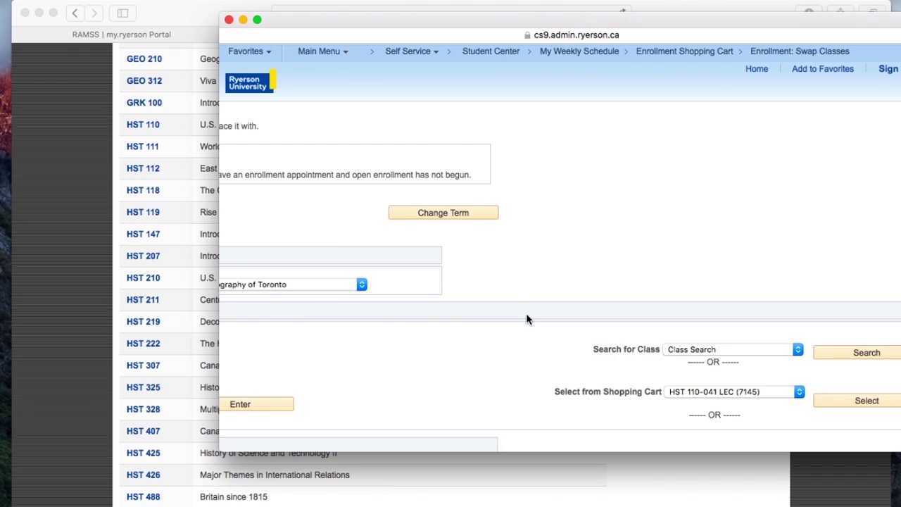
pyautogui.hscroll(-8, 526, 317)
pyautogui.moveTo(274, 181); pyautogui.dragTo(730, 178)
pyautogui.scroll(5, 729, 180)
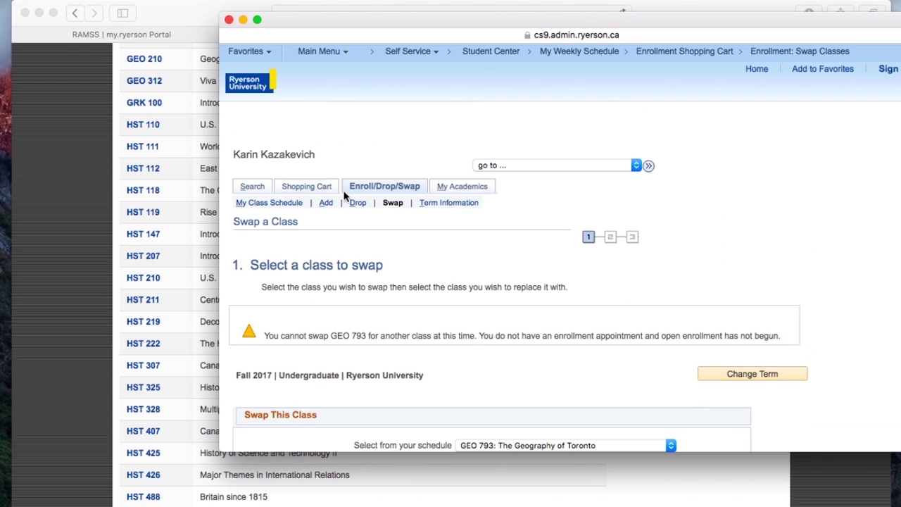
pyautogui.click(298, 203)
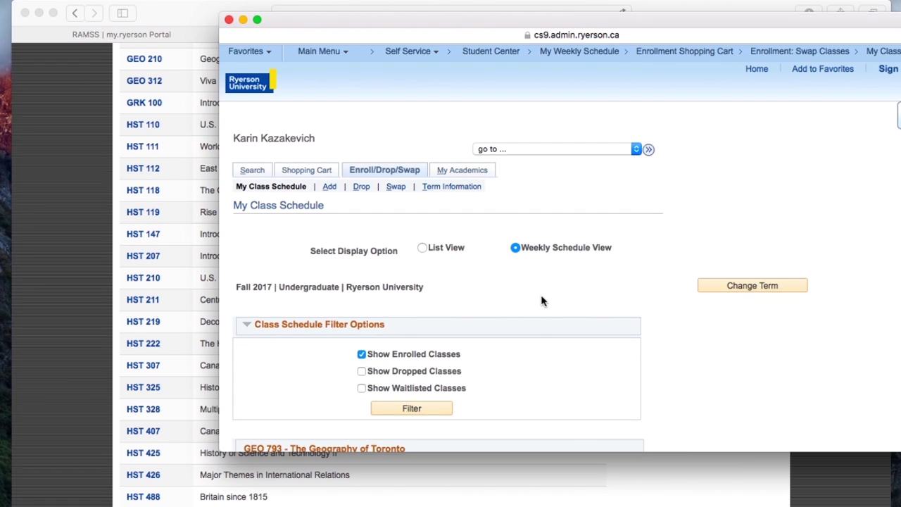
# Show the Fall 2017 weekly schedule for Sep 11–17, then close the RAMSS window
pyautogui.scroll(-5, 541, 302)
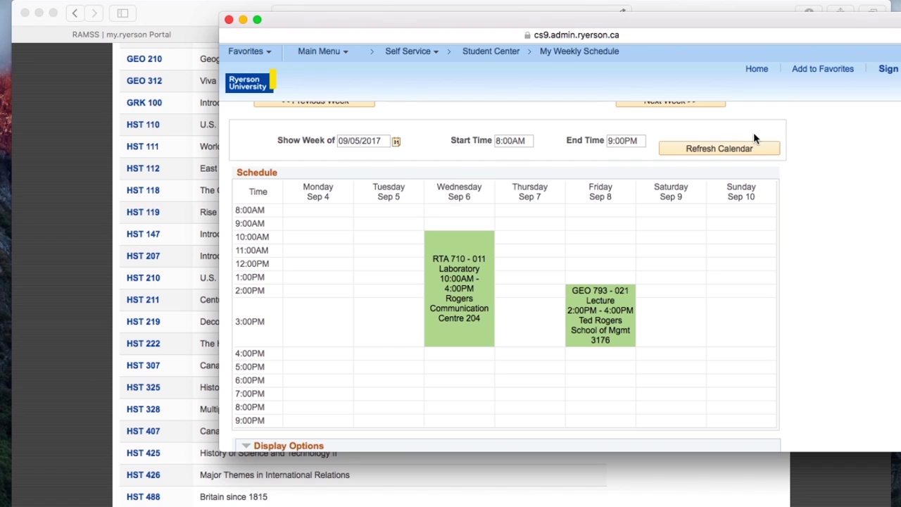
pyautogui.scroll(2, 678, 197)
pyautogui.click(670, 166)
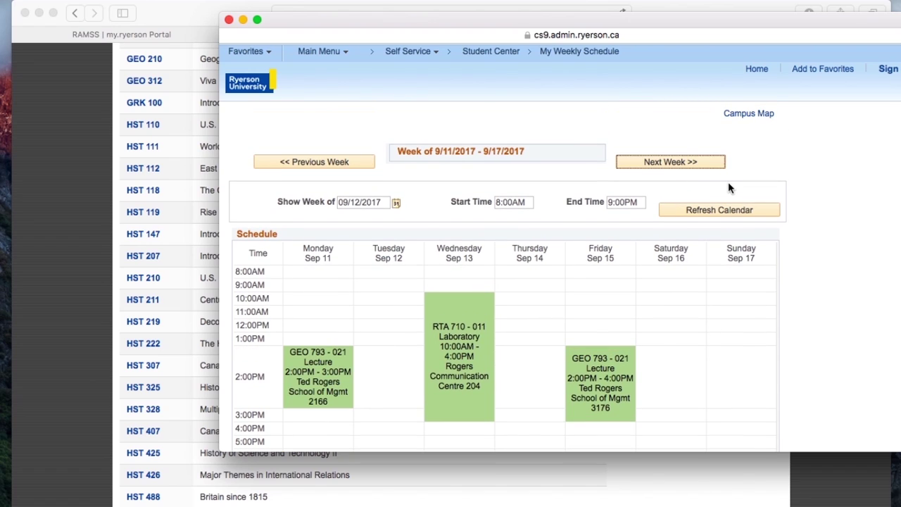
pyautogui.scroll(-1, 728, 187)
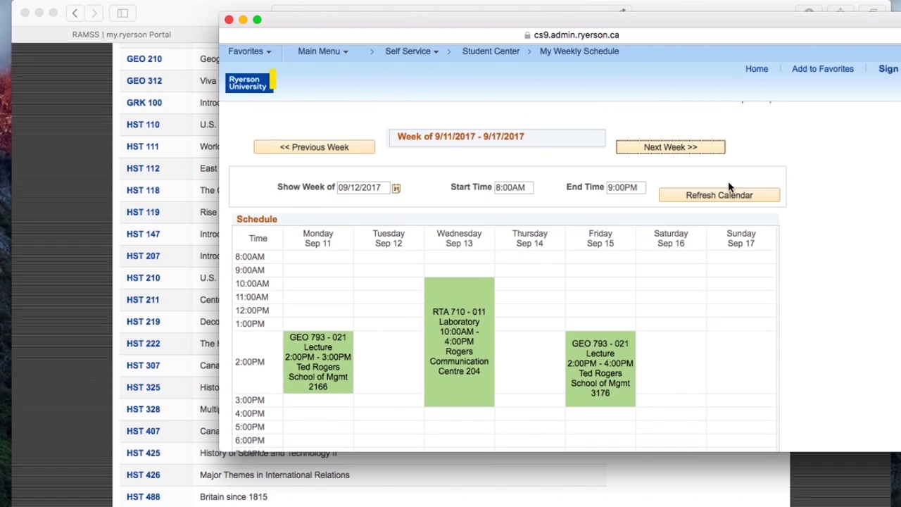
pyautogui.scroll(5, 535, 154)
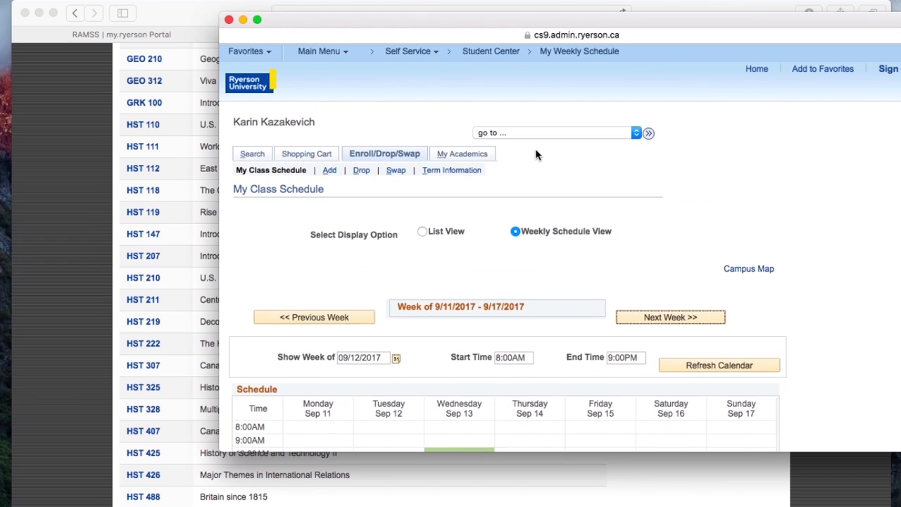
pyautogui.scroll(1, 535, 154)
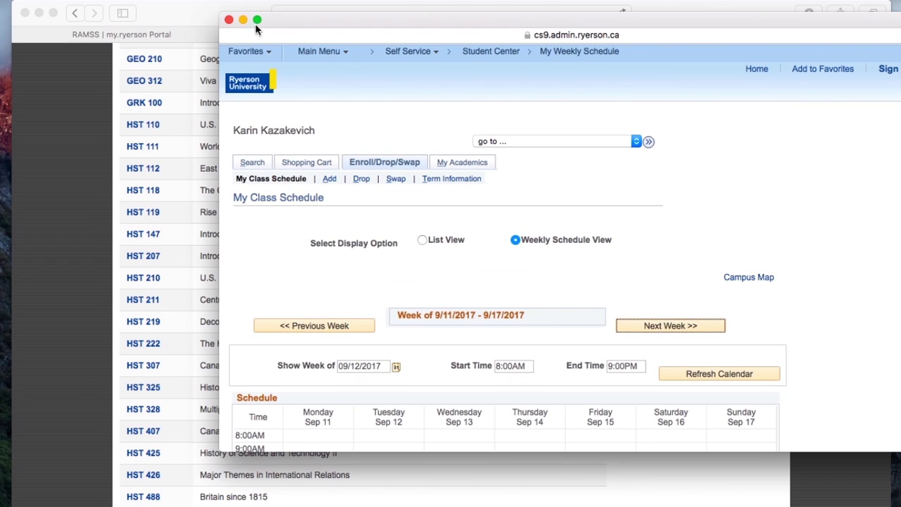
pyautogui.click(228, 20)
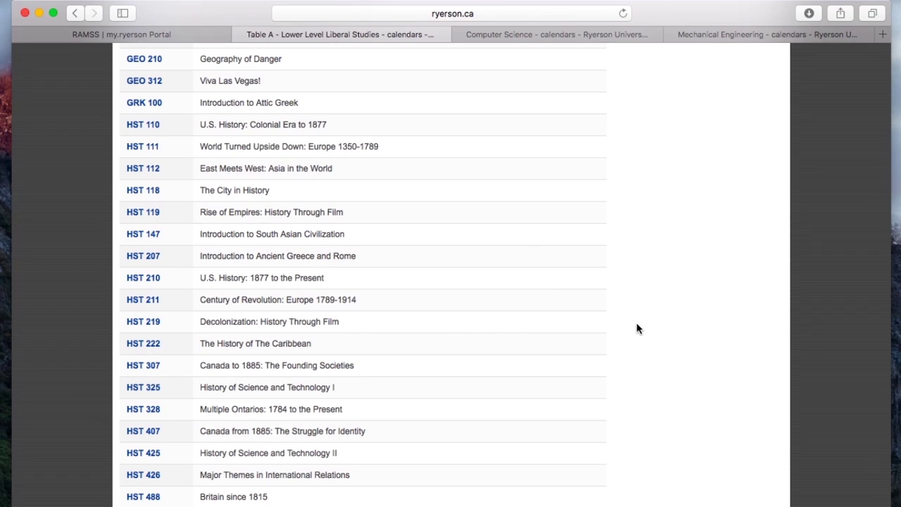